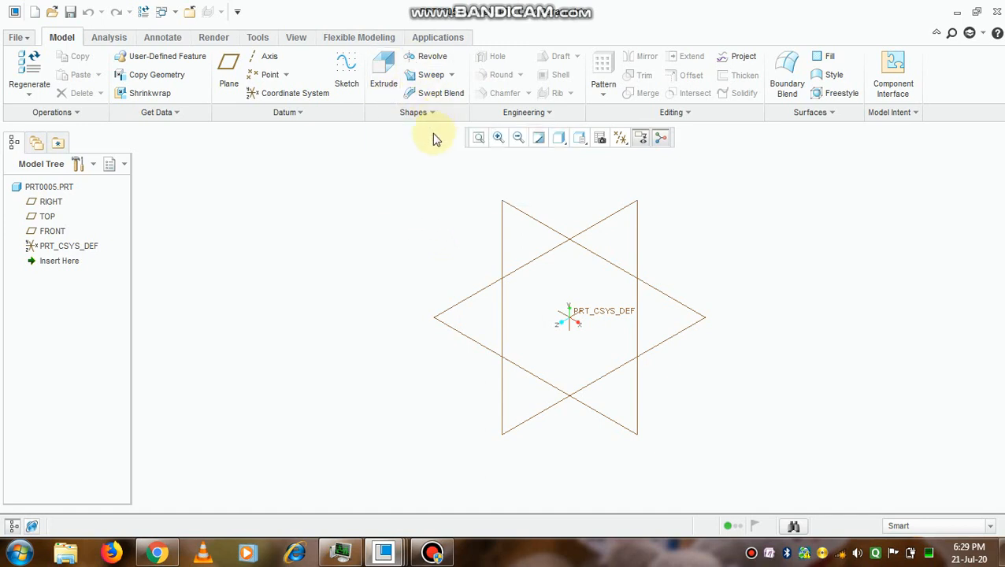
Start a Revolve feature with its sketch on the FRONT plane and orient the sketch view parallel to the screen.
left_click(426, 62)
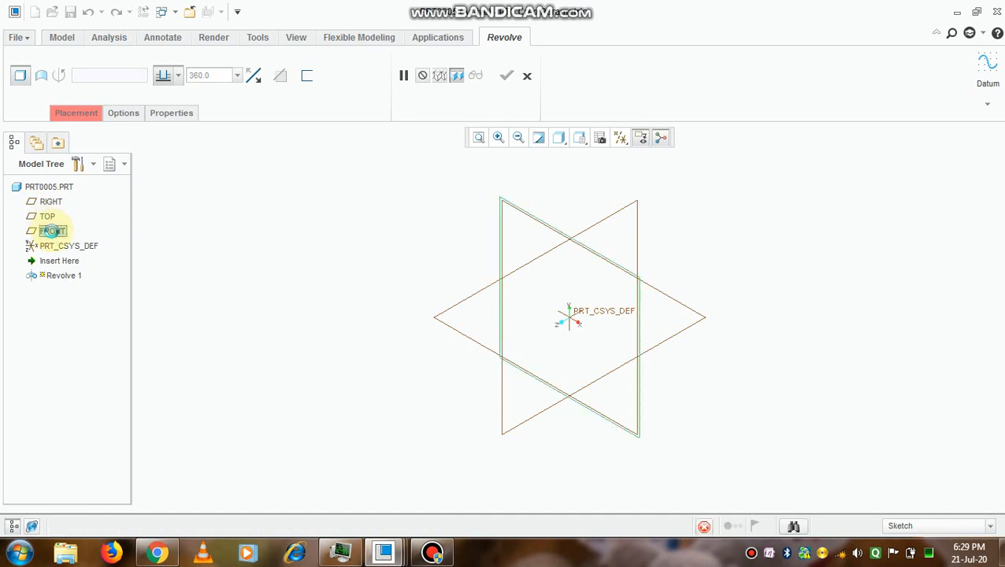
left_click(52, 232)
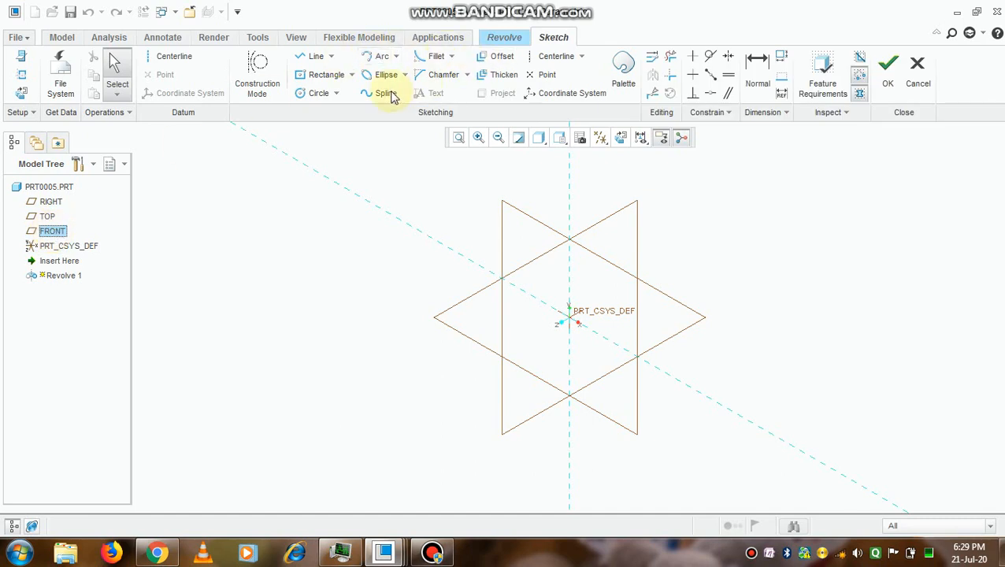
left_click(621, 137)
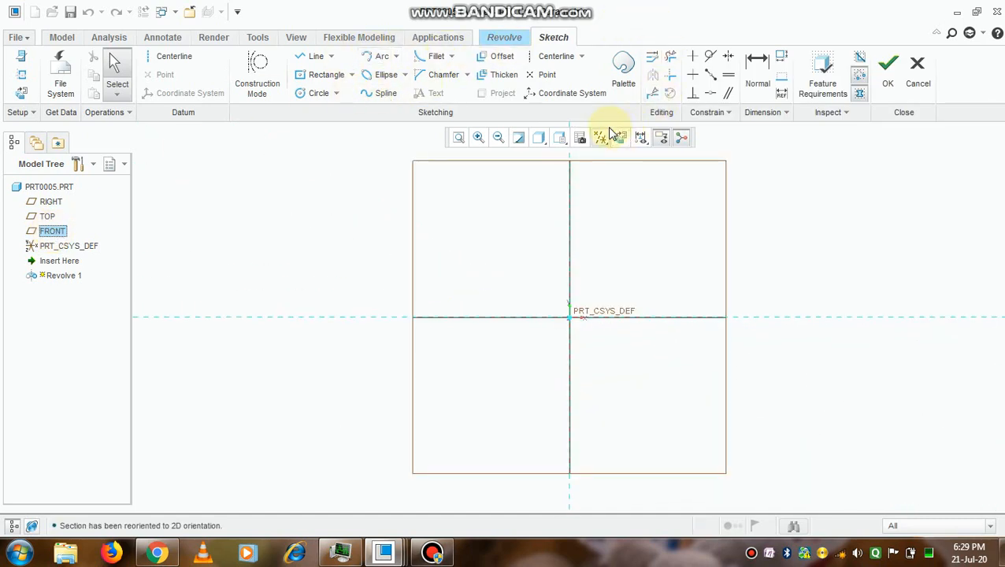
Sketch an open seven-line stepped profile, upper line about 88.78 long, starting about 51.59 from the vertical axis and 151.16 above the horizontal reference.
left_click(301, 58)
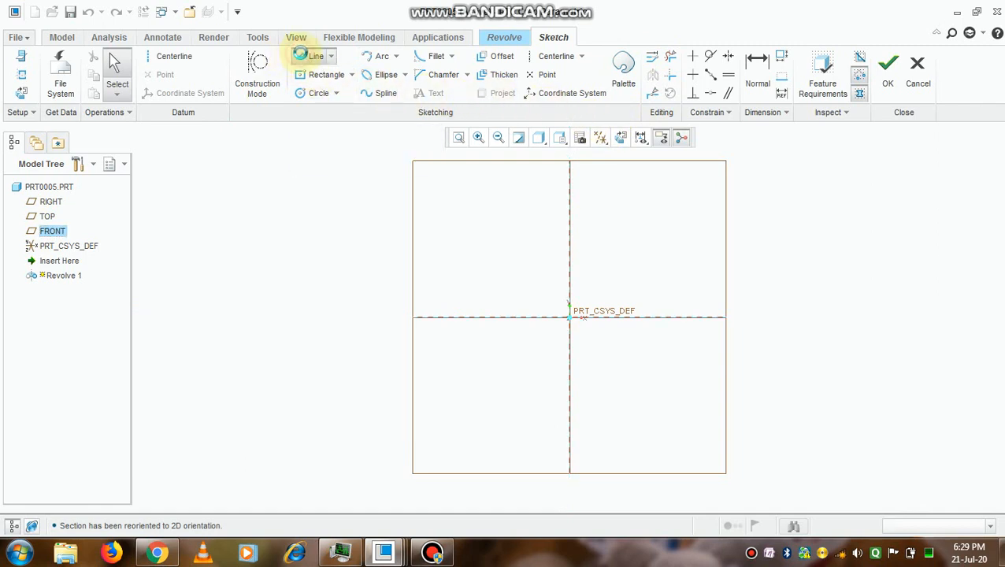
left_click(601, 227)
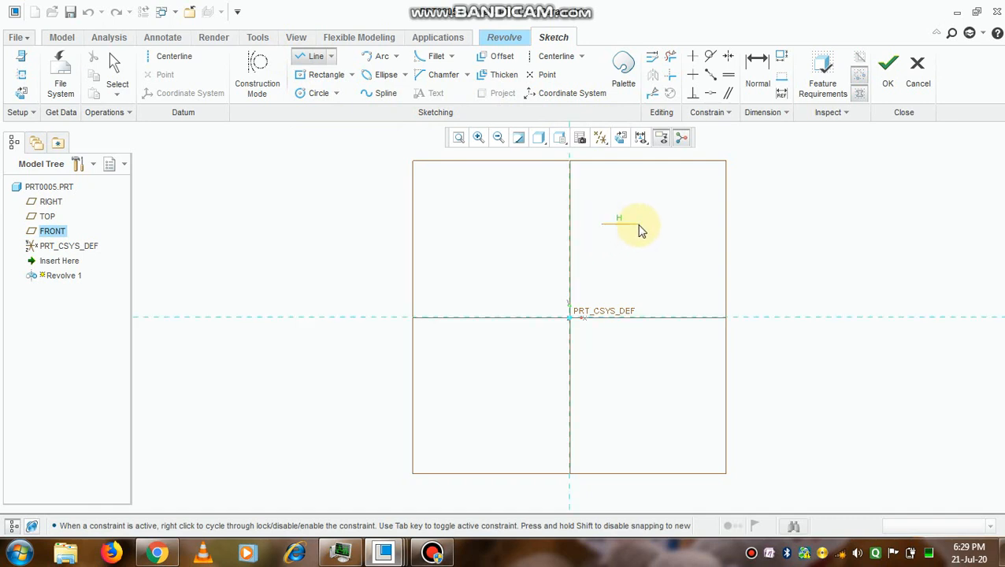
left_click(656, 225)
left_click(656, 254)
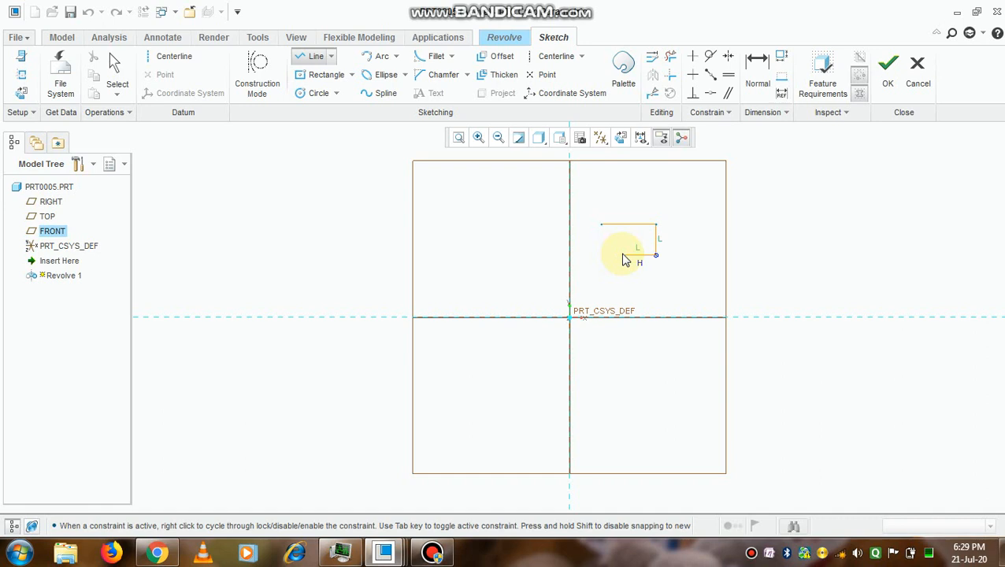
left_click(625, 255)
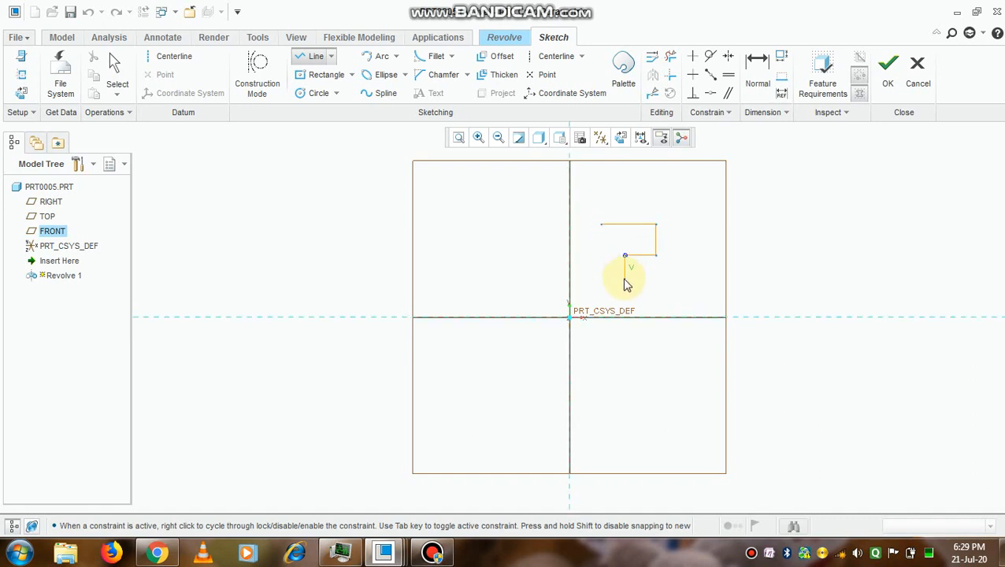
left_click(624, 278)
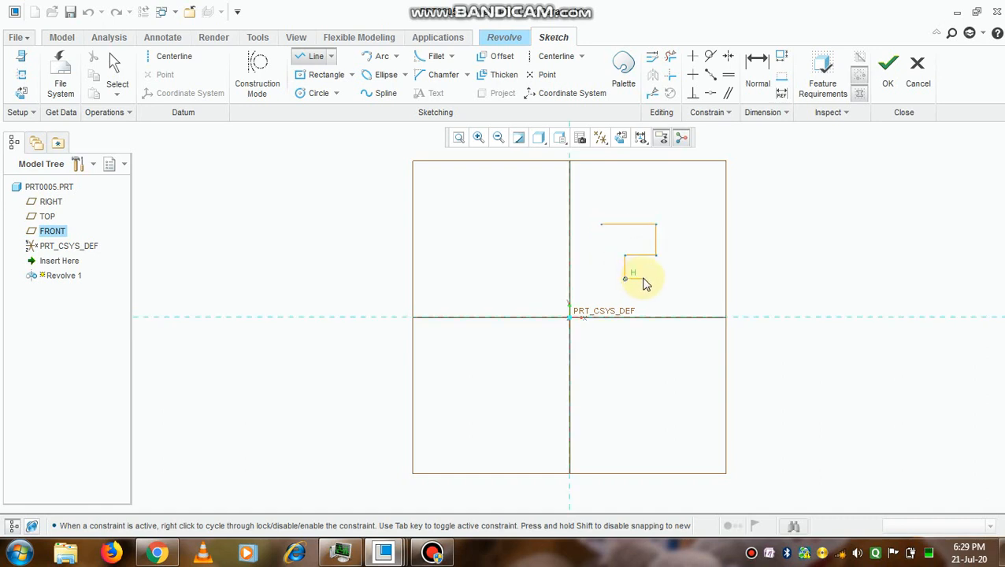
left_click(642, 279)
left_click(643, 303)
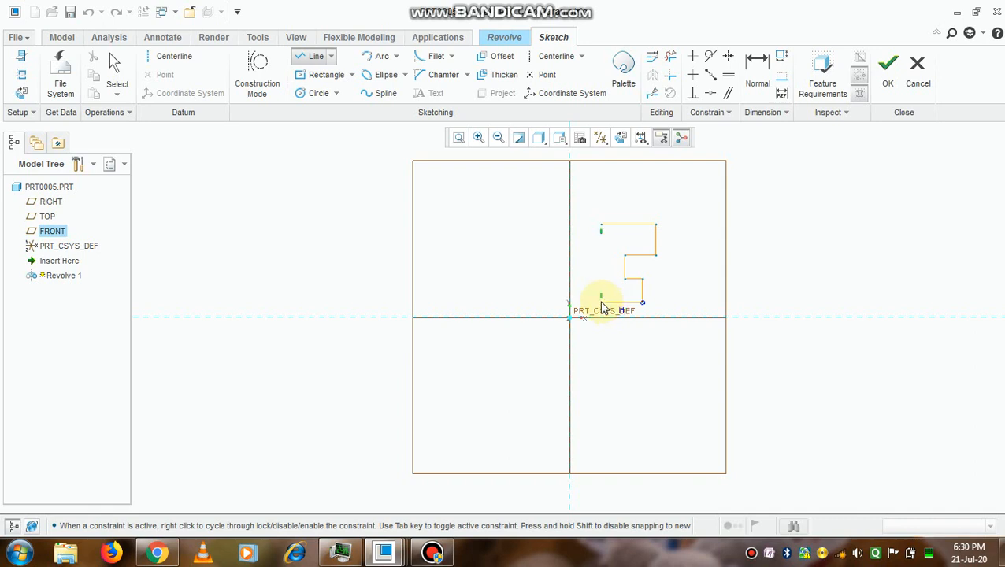
left_click(601, 302)
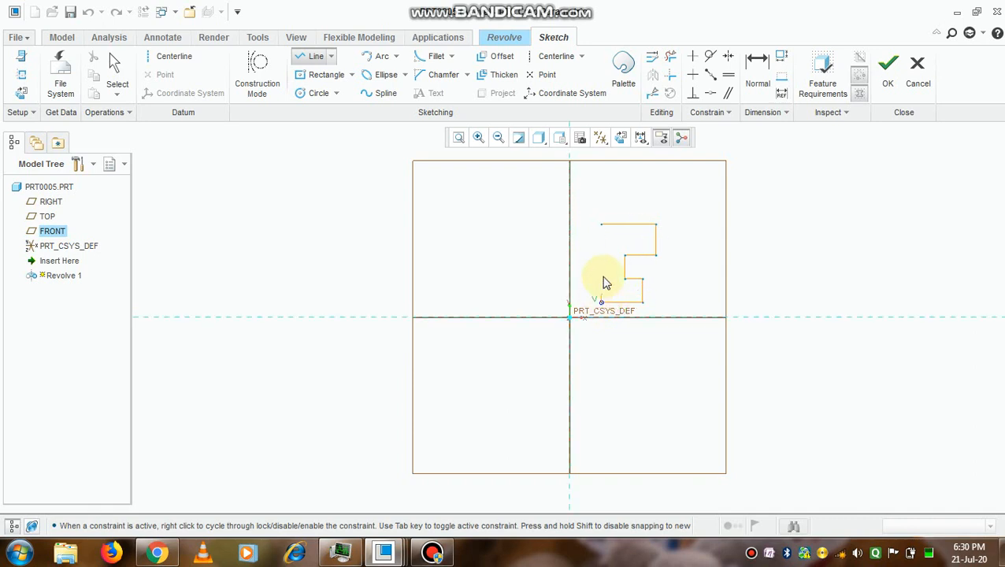
middle_click(603, 290)
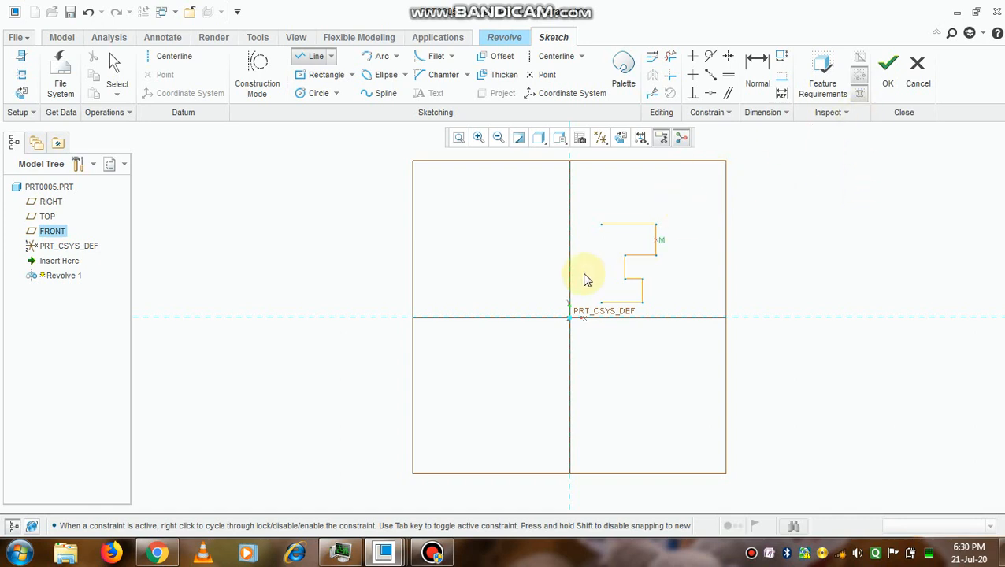
Finish the open sketch and accept changing the revolve from a solid to a surface feature.
left_click(892, 74)
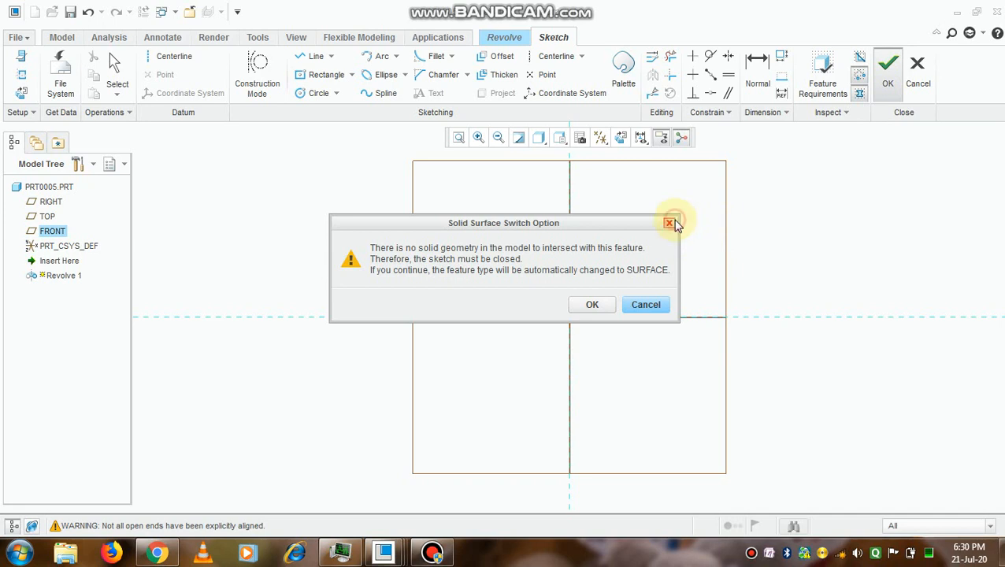
left_click(669, 222)
scroll(695, 249, "down", 2)
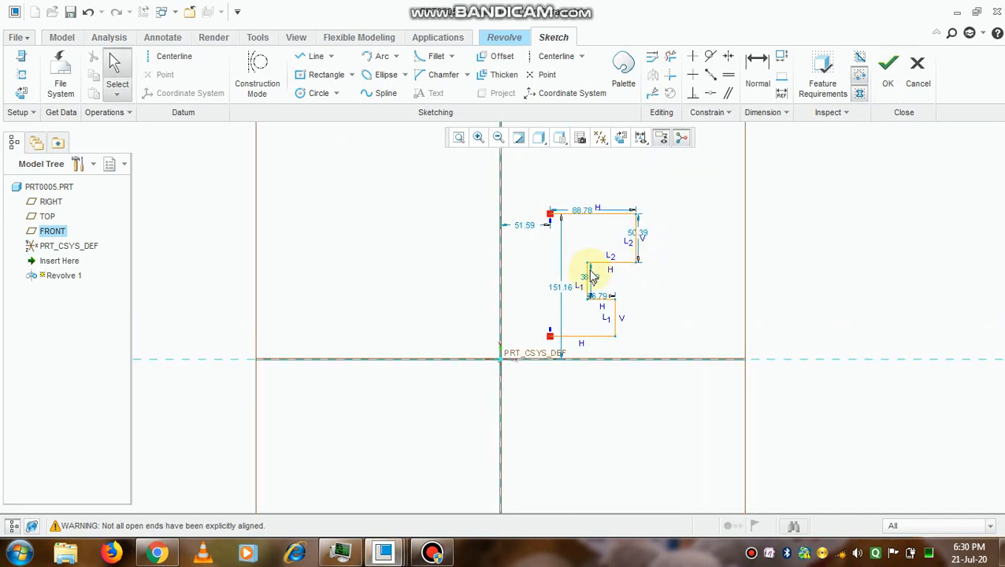
left_click(885, 87)
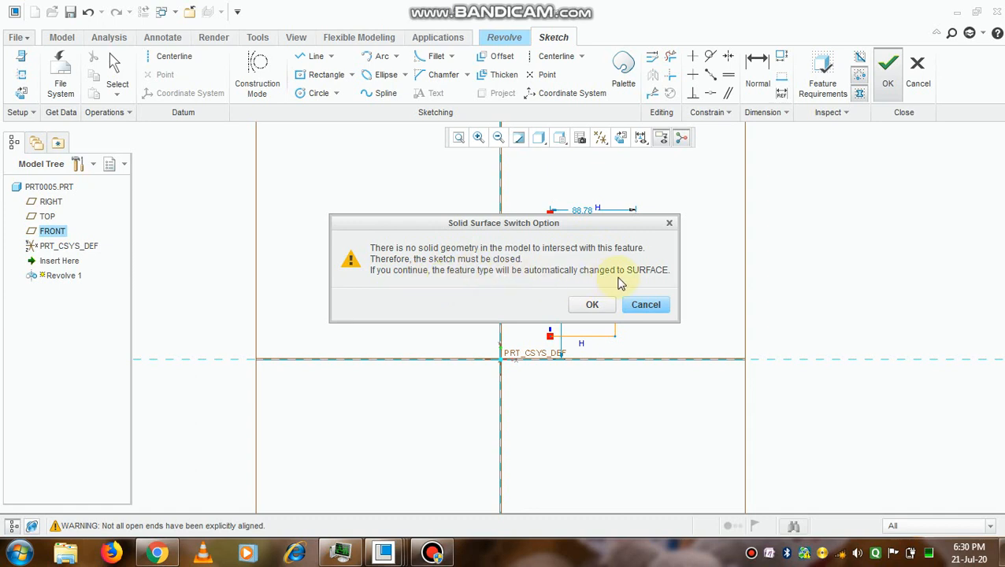
left_click(592, 305)
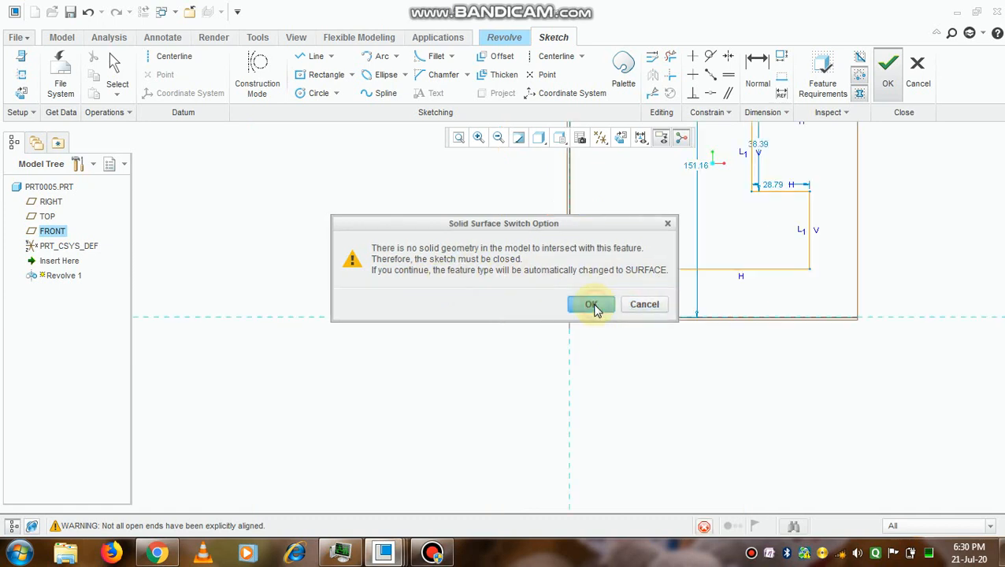
Set the vertical axis of the PRT_CSYS_DEF coordinate system as the axis of revolution.
scroll(592, 307, "down", 3)
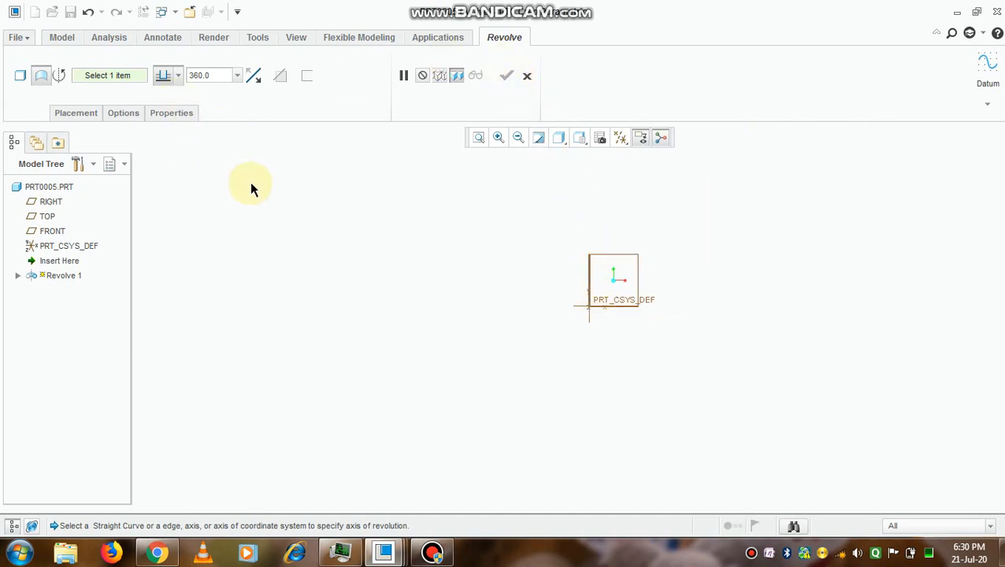
scroll(232, 176, "up", 2)
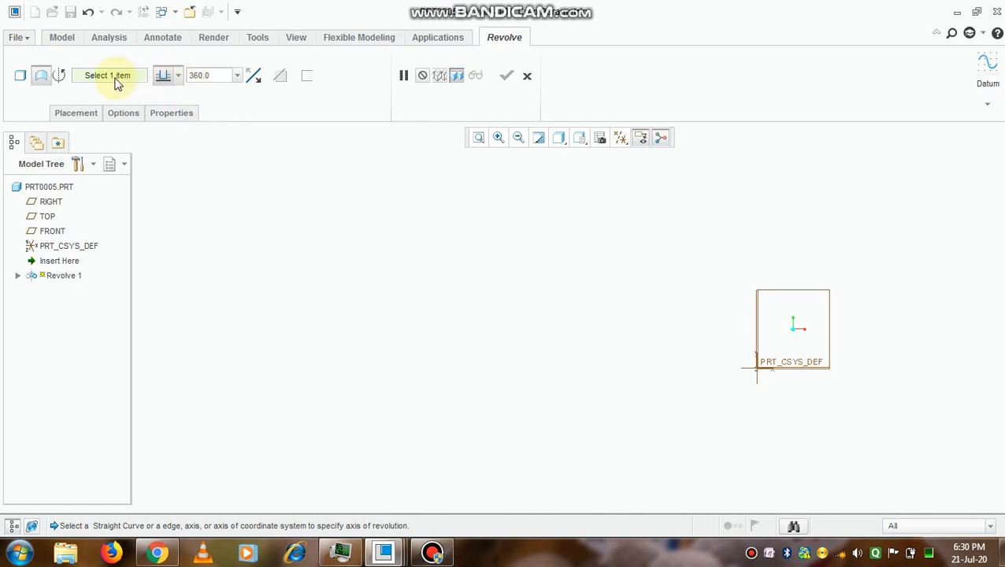
scroll(881, 272, "up", 3)
scroll(828, 291, "down", 3)
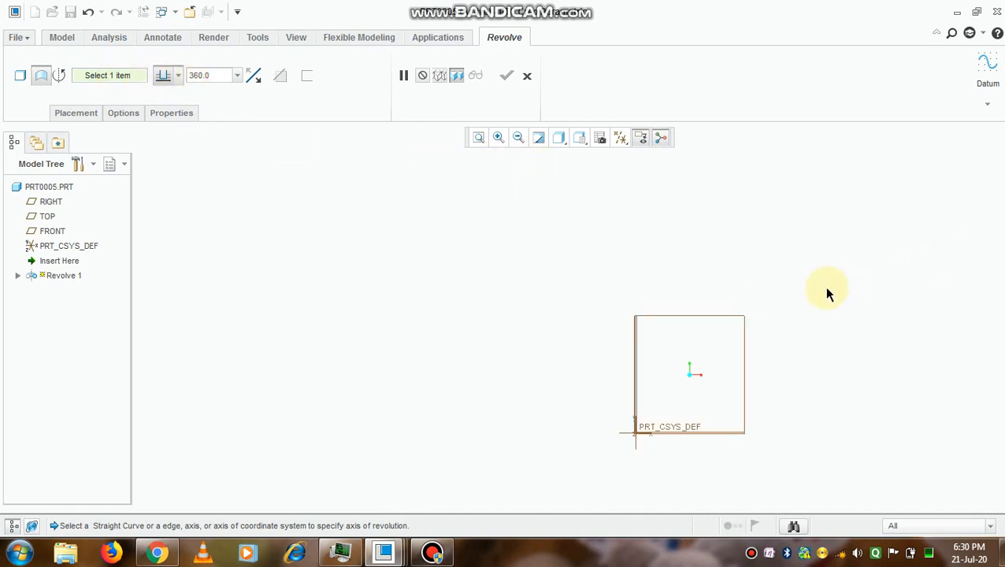
scroll(837, 366, "up", 1)
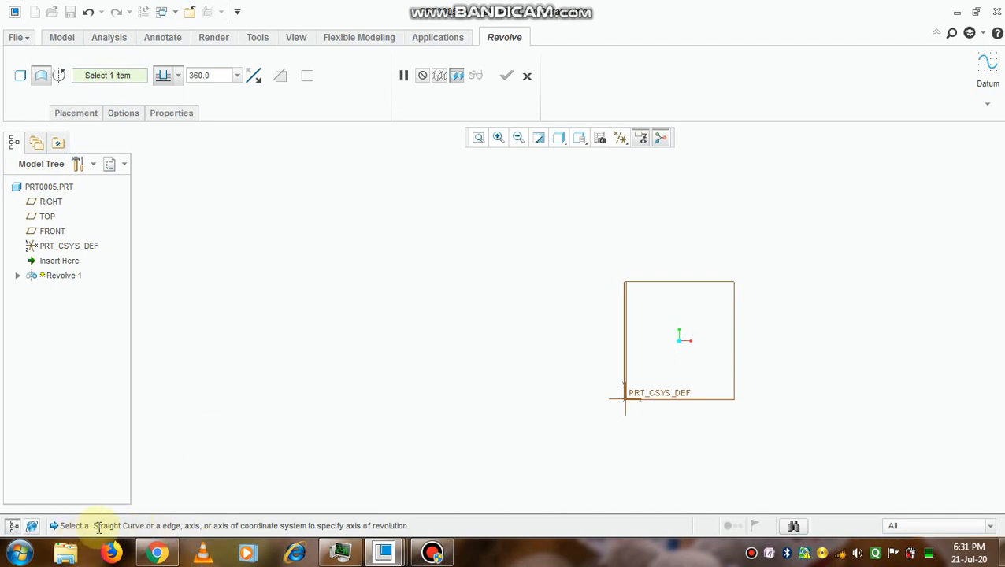
scroll(572, 308, "up", 2)
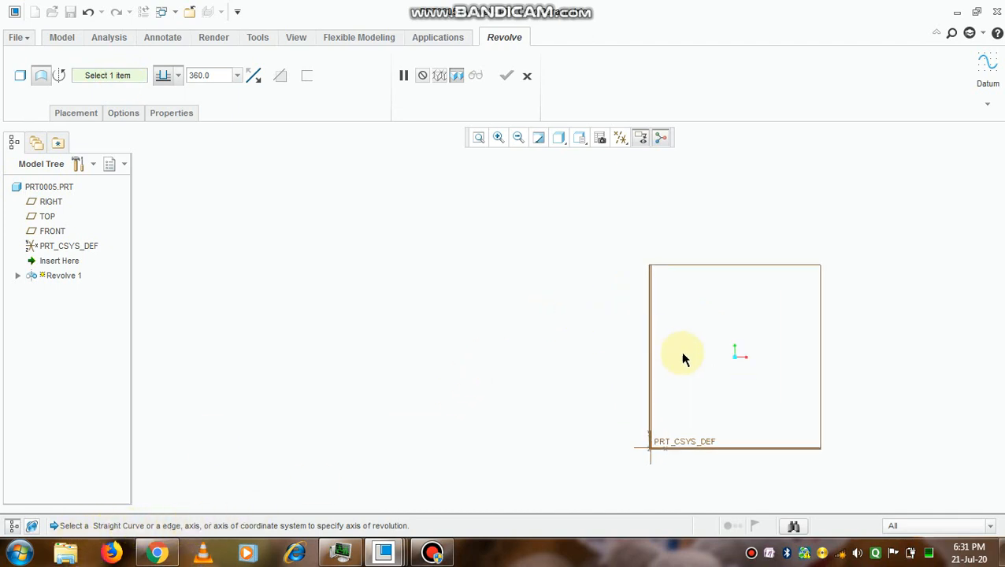
scroll(650, 440, "down", 6)
scroll(652, 418, "up", 4)
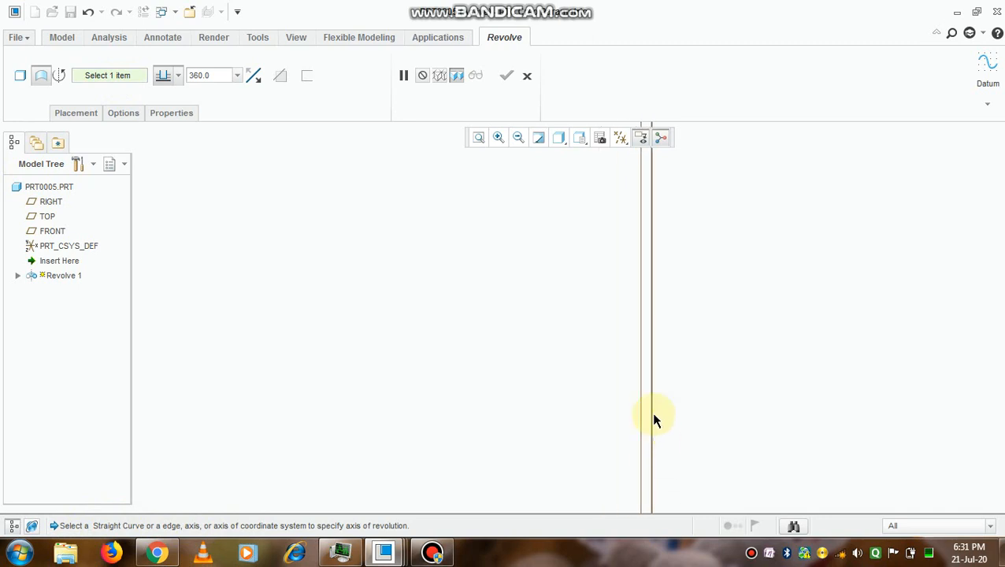
scroll(722, 481, "down", 4)
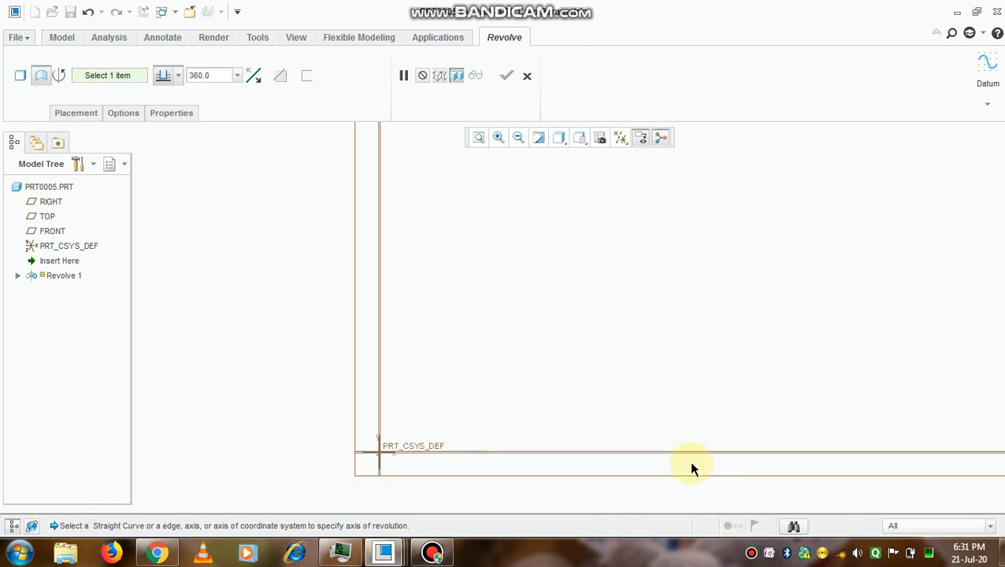
scroll(380, 445, "down", 1)
left_click(381, 445)
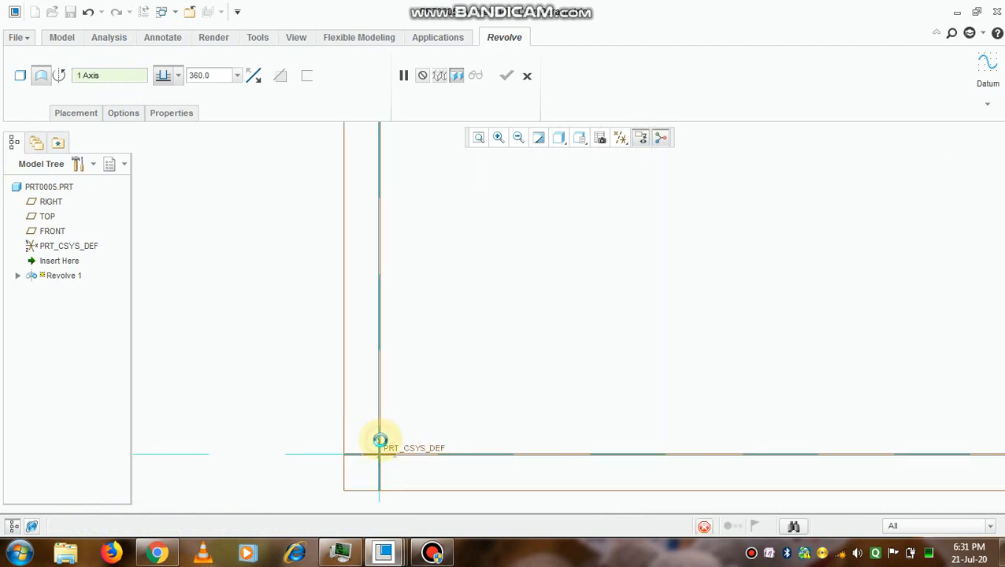
Check the preview of the 360-degree revolved surface and complete the feature.
scroll(530, 423, "up", 3)
scroll(530, 423, "up", 6)
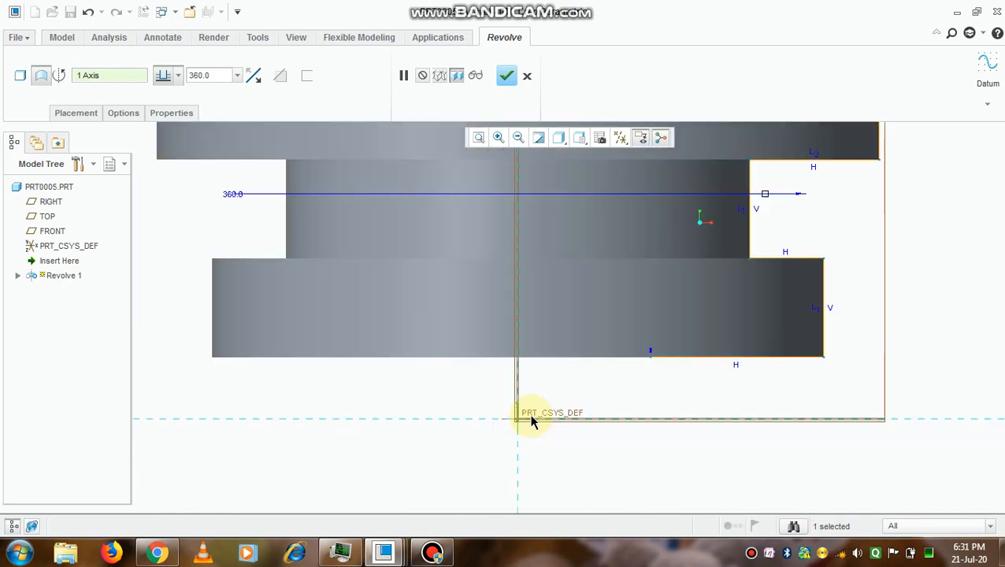
mouse_move(575, 275)
middle_mouse_down()
mouse_move(569, 296)
mouse_move(588, 333)
mouse_move(542, 359)
mouse_move(569, 276)
mouse_move(610, 241)
mouse_move(559, 262)
mouse_move(571, 278)
middle_mouse_up()
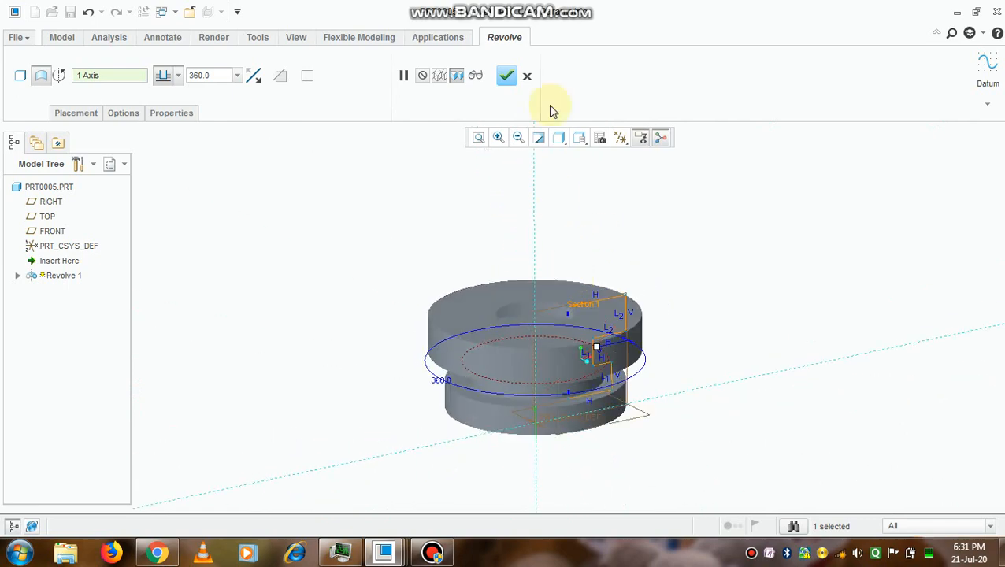
left_click(505, 79)
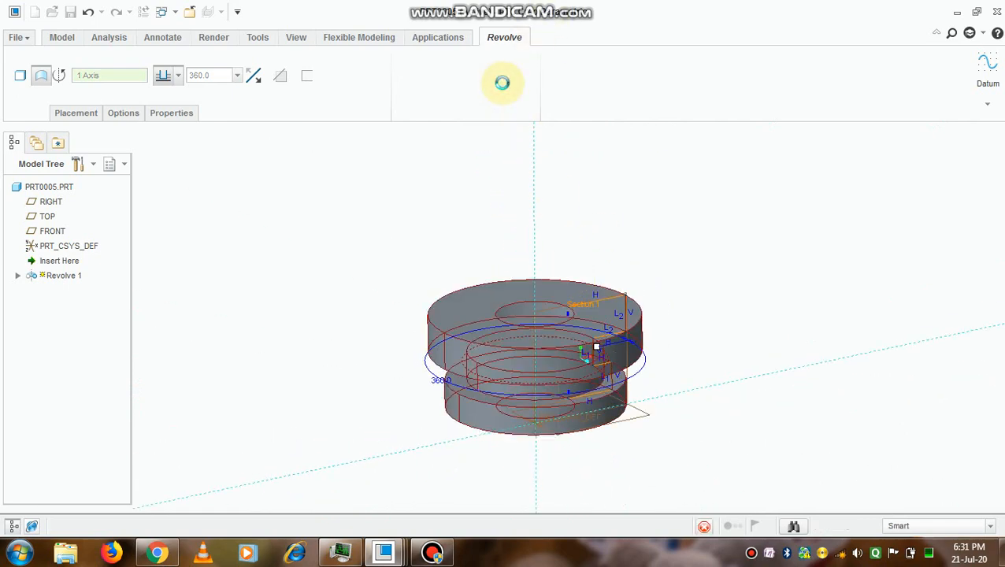
Hide all datum axes, points, coordinate systems and planes in the model display.
scroll(605, 348, "down", 5)
scroll(603, 344, "up", 6)
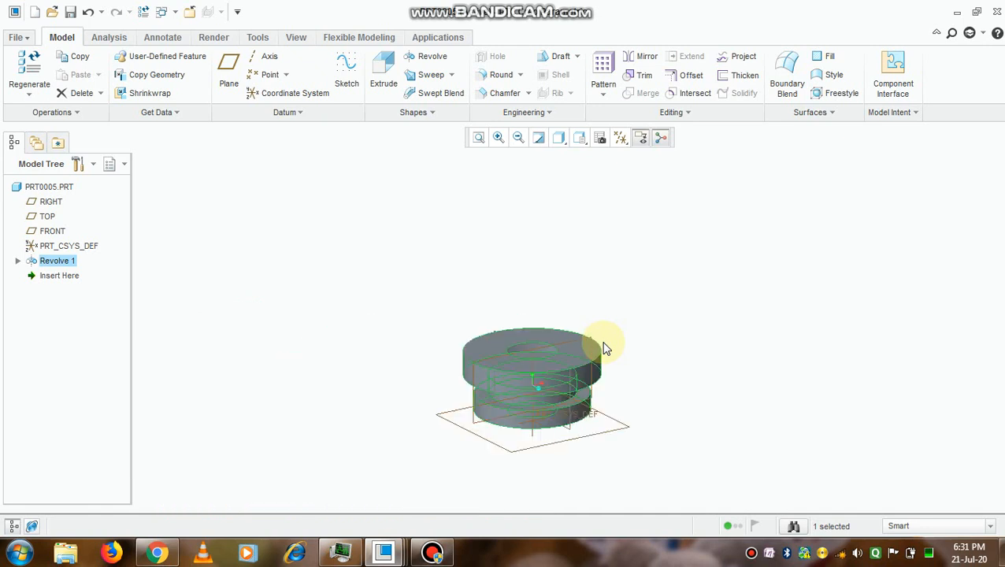
scroll(573, 403, "down", 3)
middle_click_drag(573, 406, 569, 408)
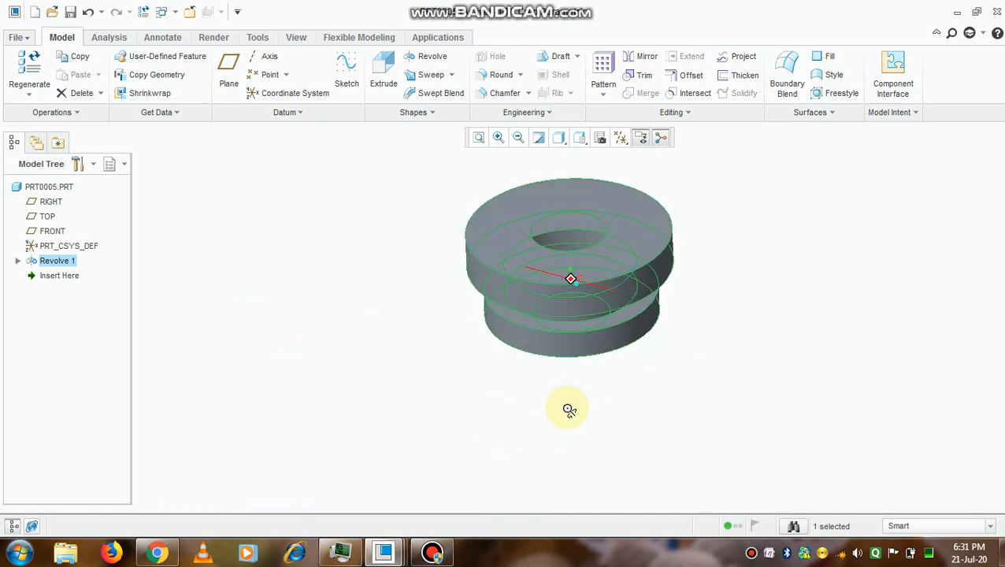
left_click(621, 138)
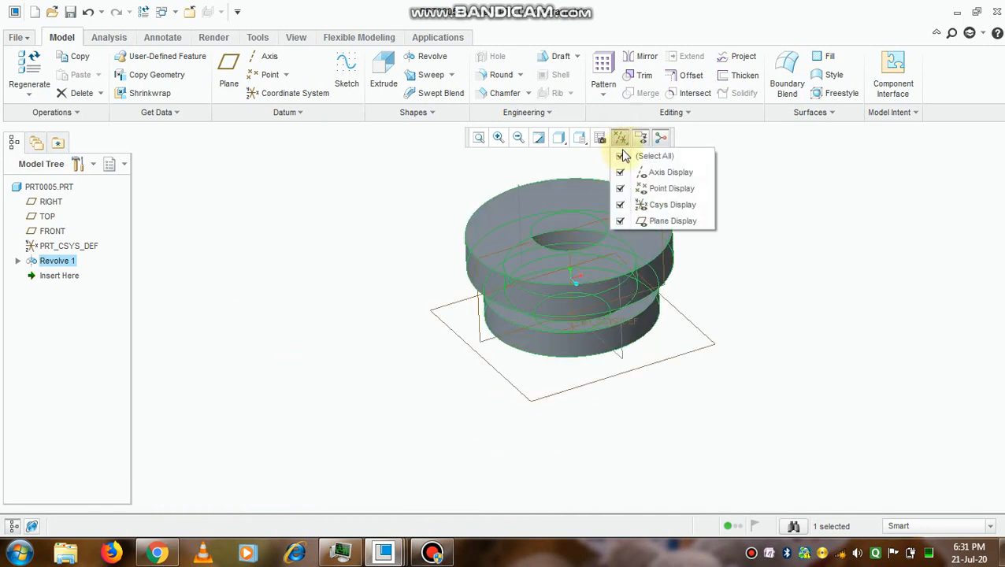
left_click(620, 156)
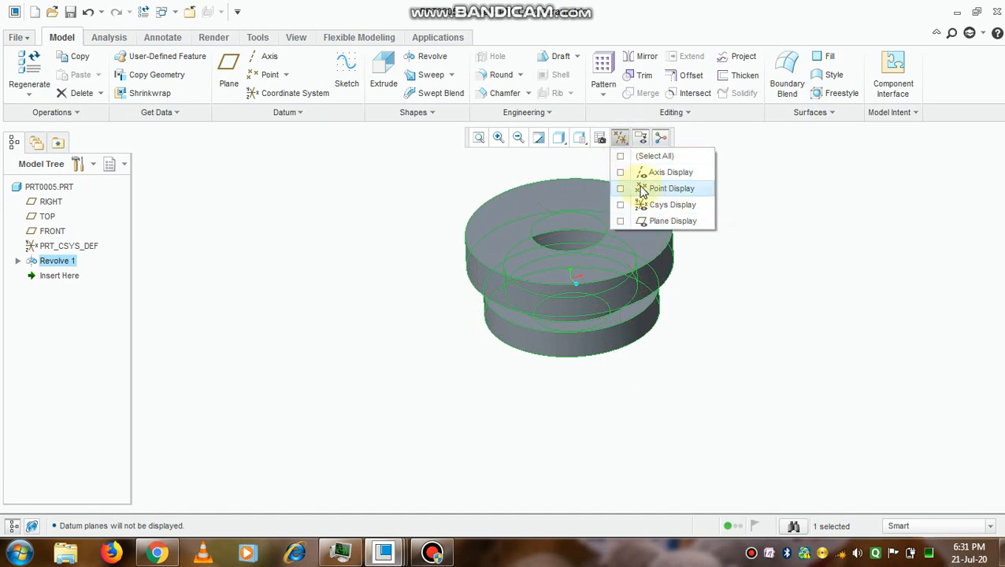
left_click(758, 256)
Examine the revolved surface from several angles, including its side steps and the central opening.
scroll(711, 252, "up", 3)
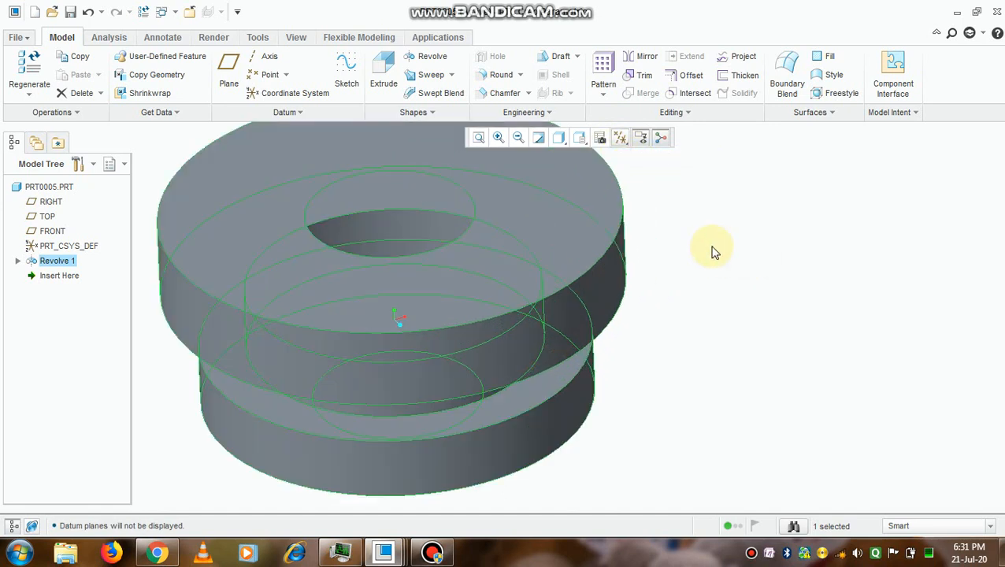
scroll(713, 251, "down", 3)
middle_click_drag(714, 251, 706, 224)
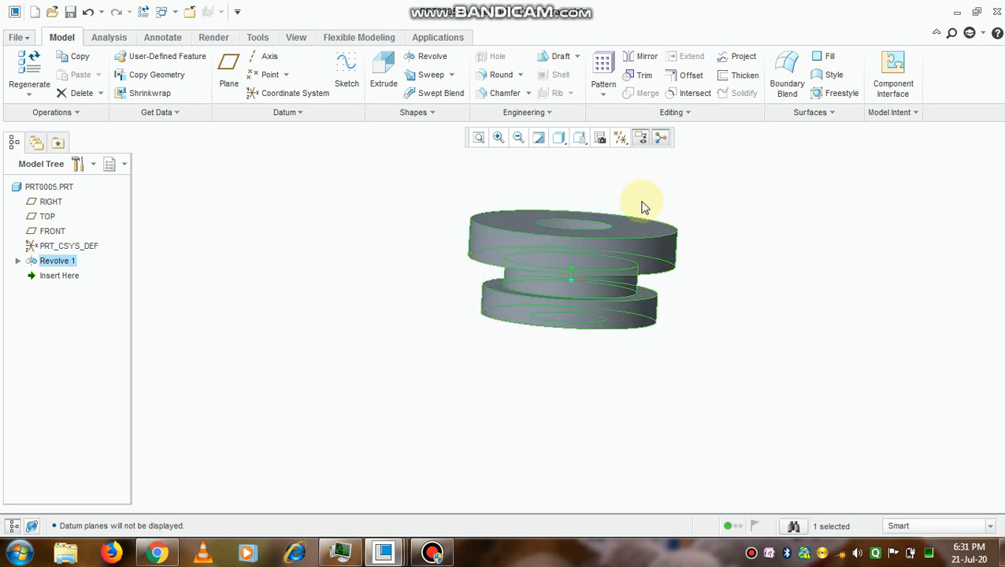
middle_click_drag(642, 206, 648, 229)
scroll(623, 228, "up", 4)
scroll(638, 215, "down", 3)
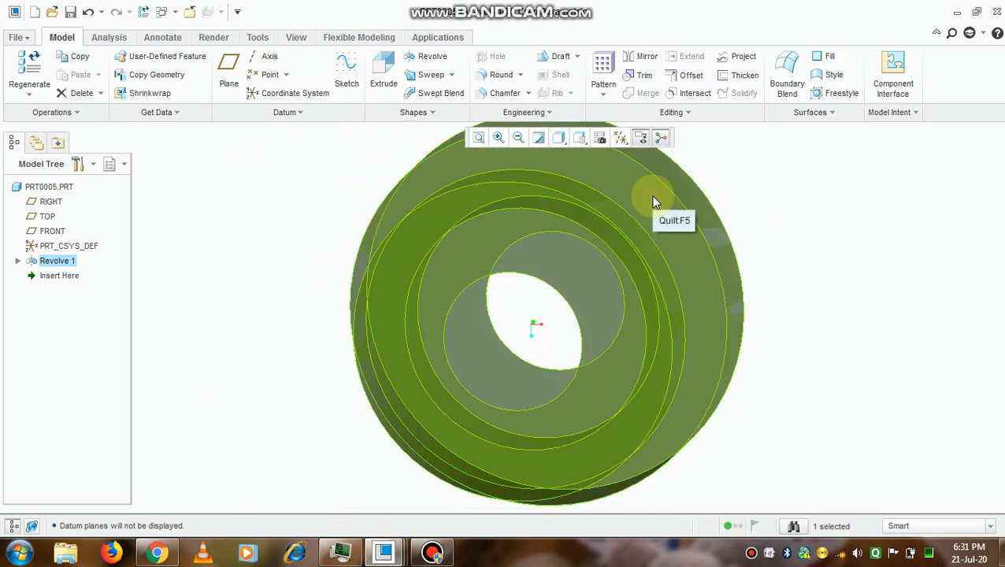
scroll(787, 271, "down", 3)
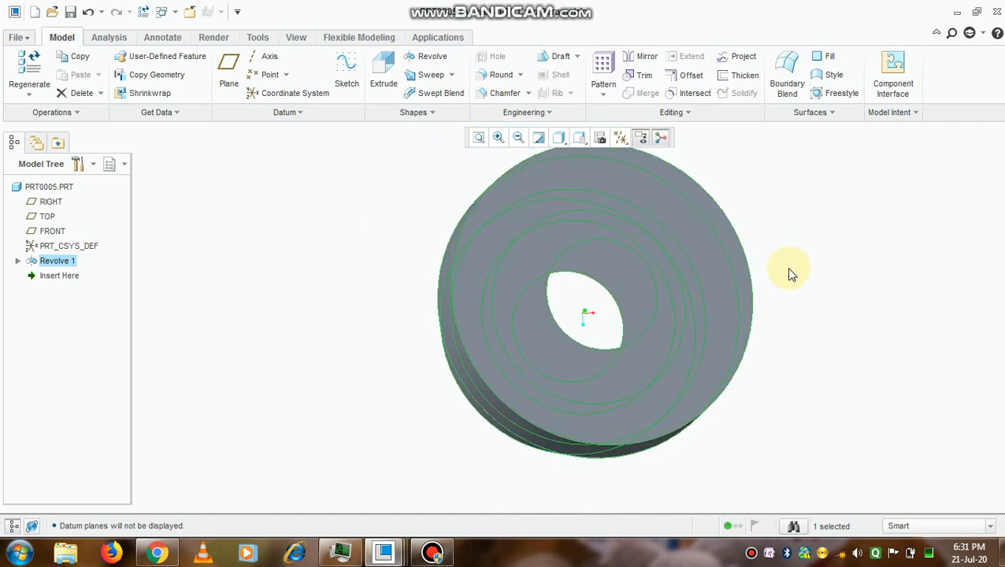
mouse_move(791, 256)
middle_mouse_down()
mouse_move(751, 218)
mouse_move(717, 150)
mouse_move(746, 242)
mouse_move(717, 240)
mouse_move(655, 273)
mouse_move(669, 305)
mouse_move(677, 267)
mouse_move(644, 244)
mouse_move(610, 282)
mouse_move(603, 320)
mouse_move(606, 288)
middle_mouse_up()
scroll(739, 241, "up", 1)
scroll(736, 244, "up", 2)
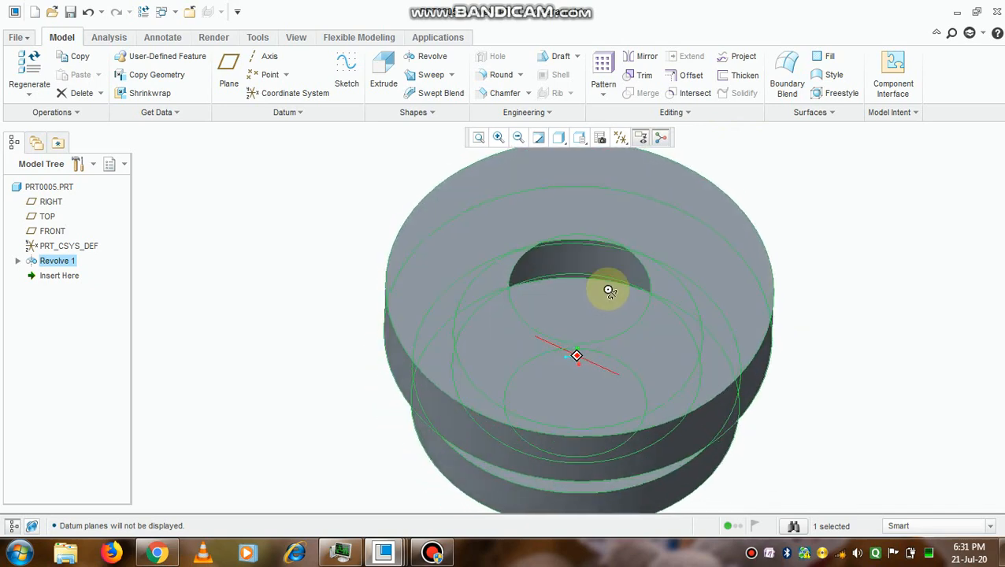
Edit the definition of Revolve 1 and set its revolution angle to 180 degrees.
right_click(65, 267)
left_click(63, 263)
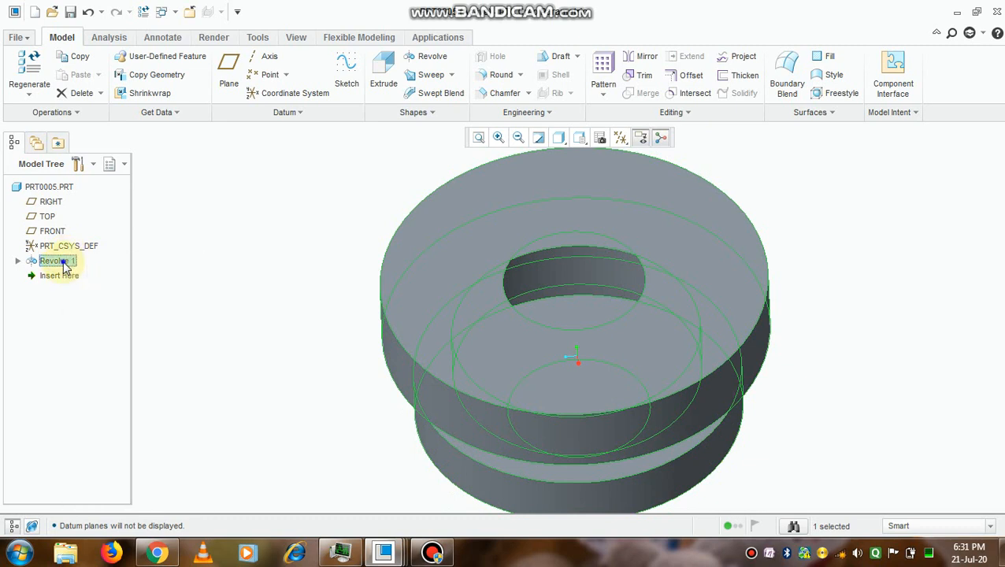
right_click(63, 262)
left_click(117, 289)
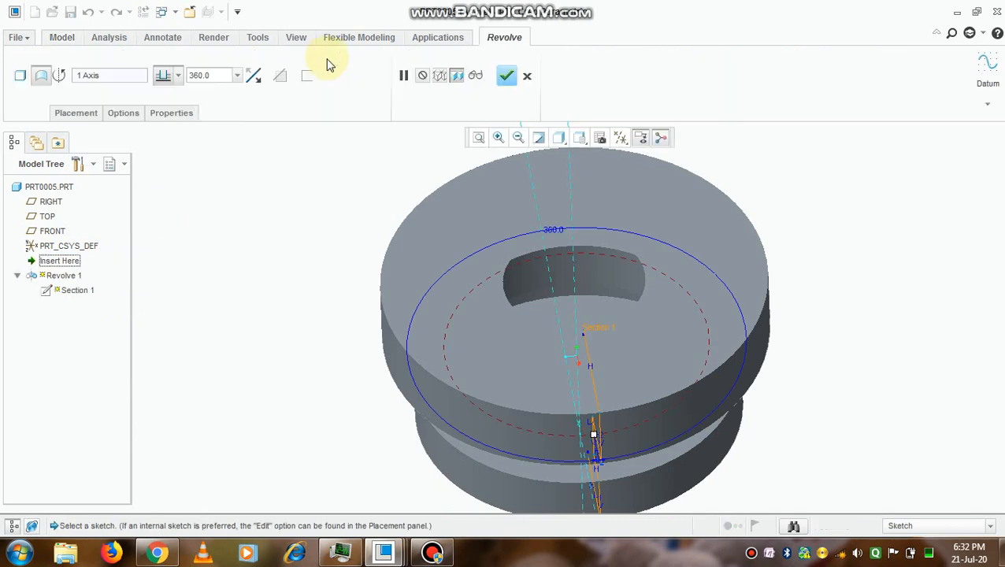
double_click(211, 75)
type("180")
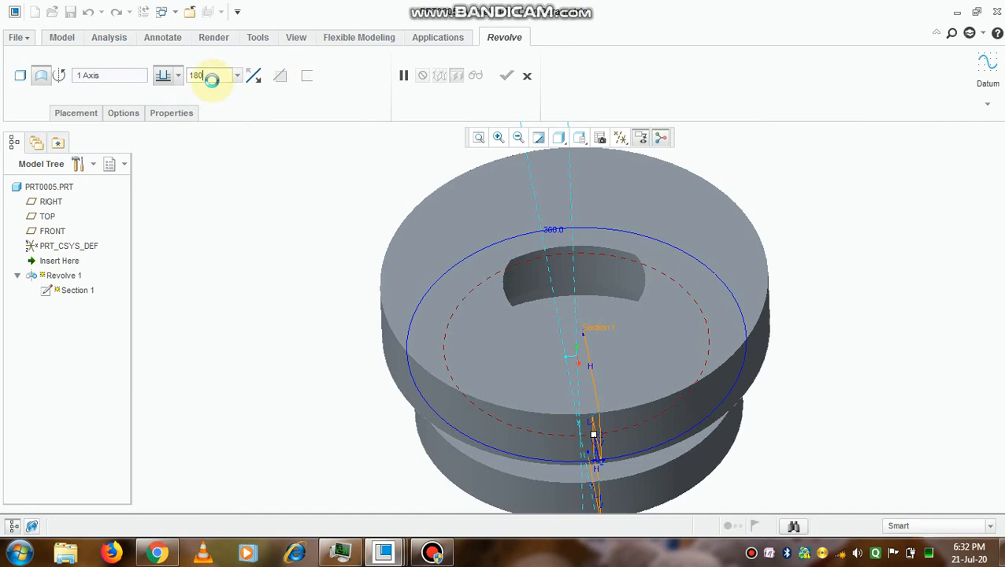
key("Return")
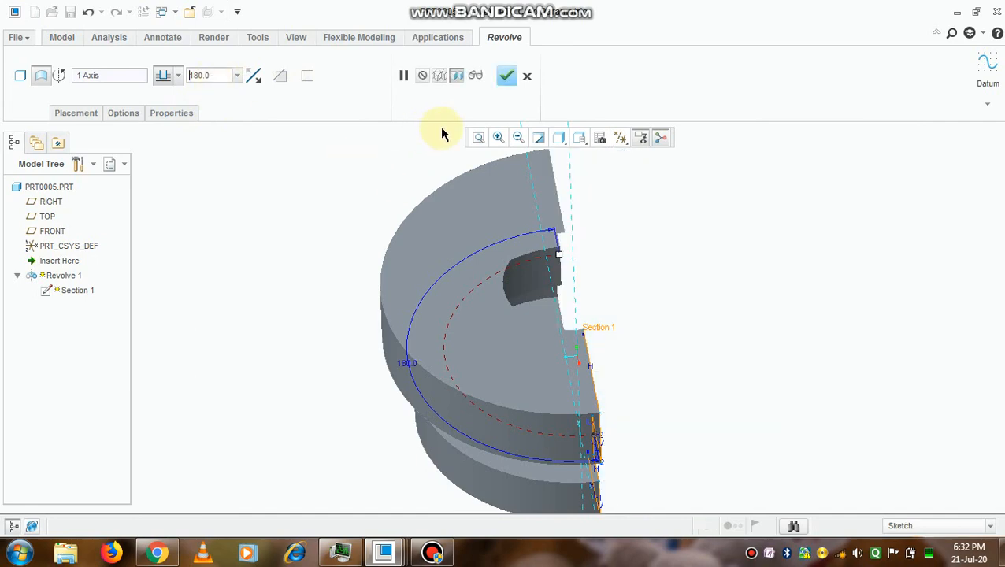
left_click(506, 76)
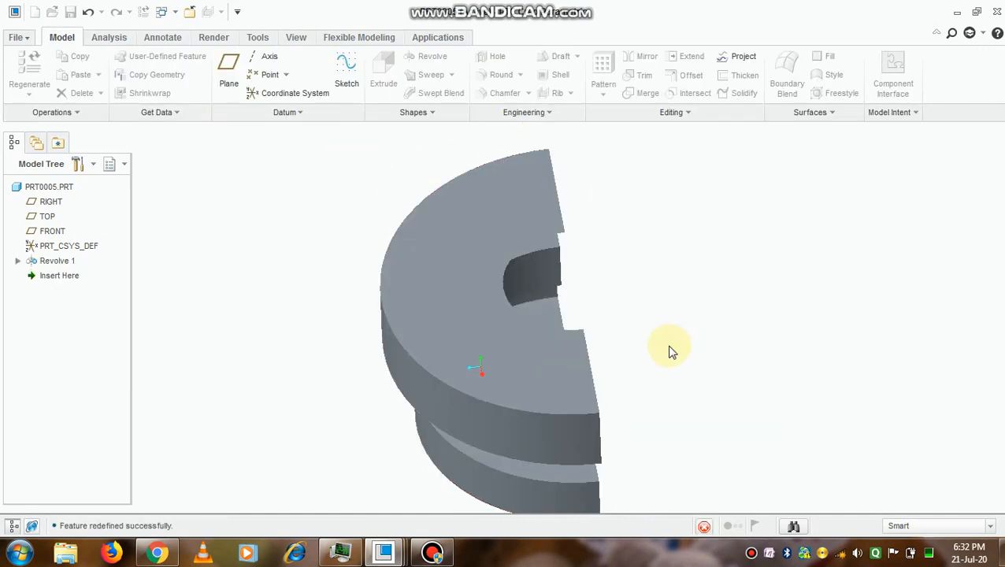
Examine the half-revolved surface from several angles, including its open cut side, stepped walls and inner faces.
middle_click_drag(645, 347, 538, 365)
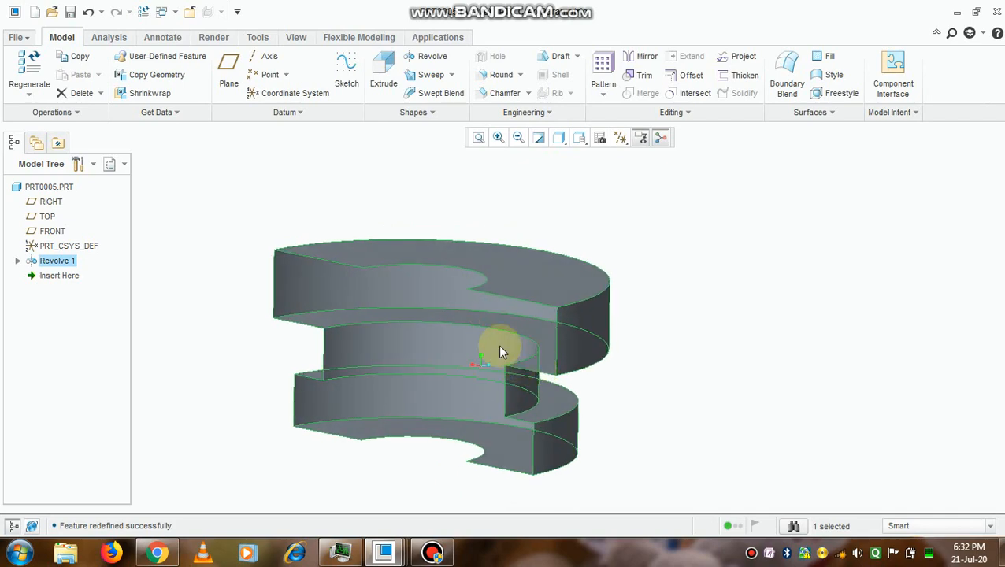
scroll(490, 339, "down", 3)
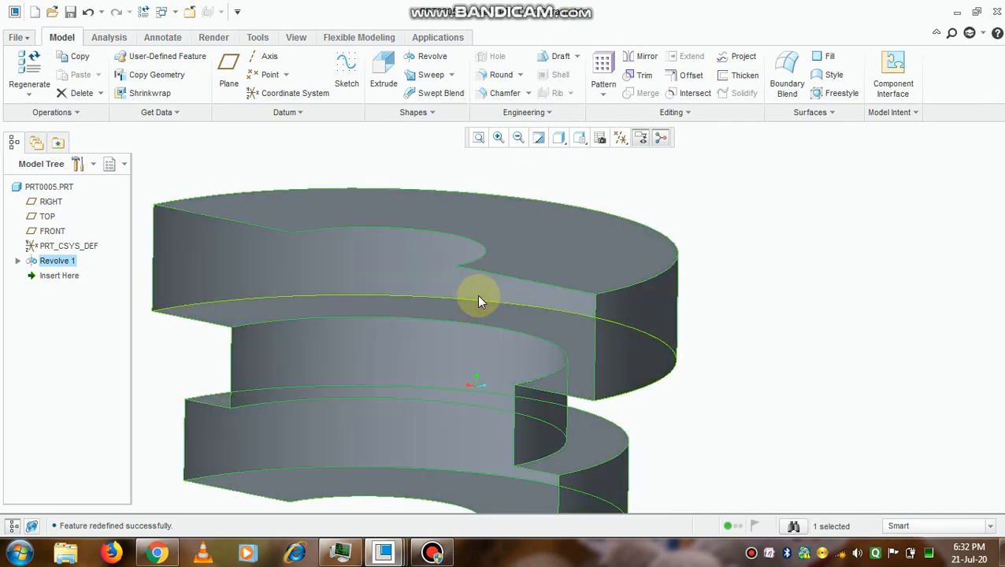
mouse_move(476, 294)
middle_mouse_down()
mouse_move(489, 281)
mouse_move(458, 282)
mouse_move(464, 315)
middle_mouse_up()
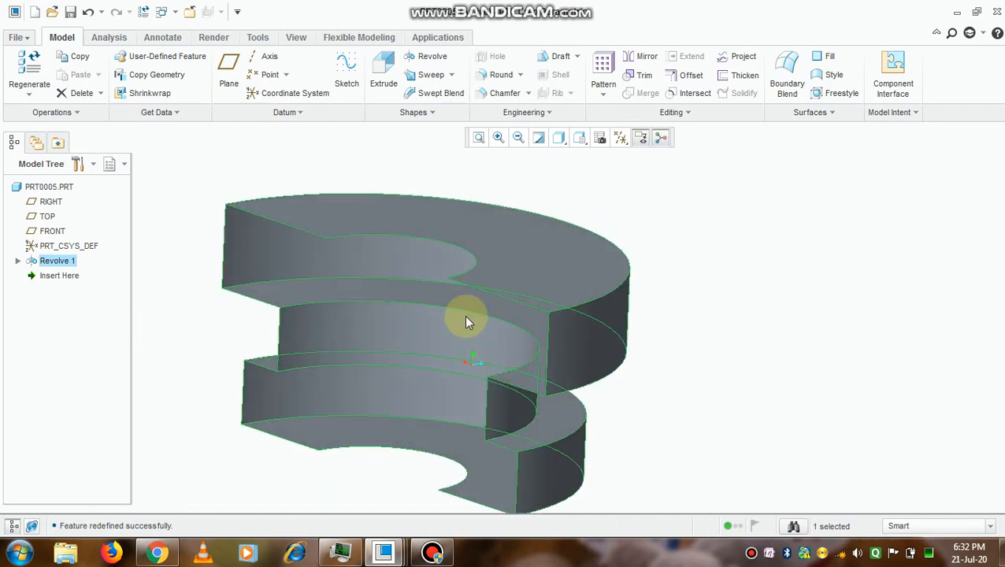
scroll(464, 315, "down", 2)
scroll(452, 317, "up", 2)
scroll(453, 317, "down", 3)
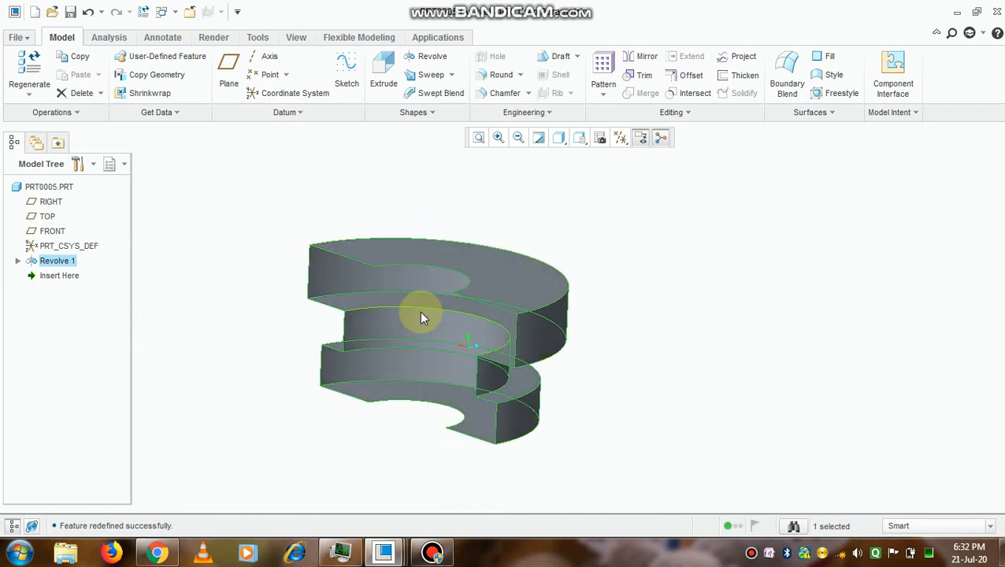
scroll(421, 314, "up", 2)
mouse_move(421, 313)
middle_mouse_down()
mouse_move(437, 312)
mouse_move(425, 301)
middle_mouse_up()
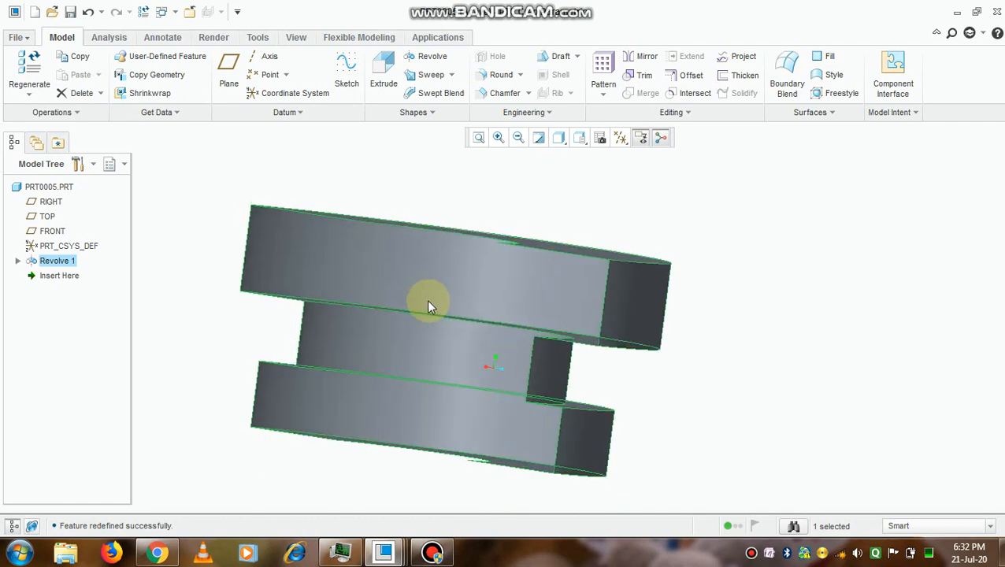
mouse_move(399, 249)
middle_mouse_down()
mouse_move(386, 284)
mouse_move(379, 274)
middle_mouse_up()
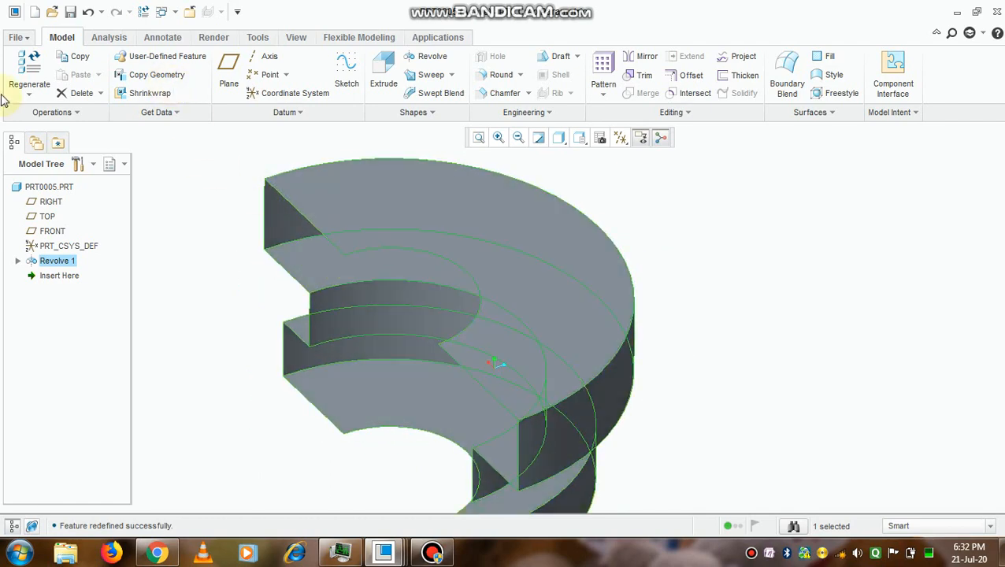
scroll(259, 288, "down", 3)
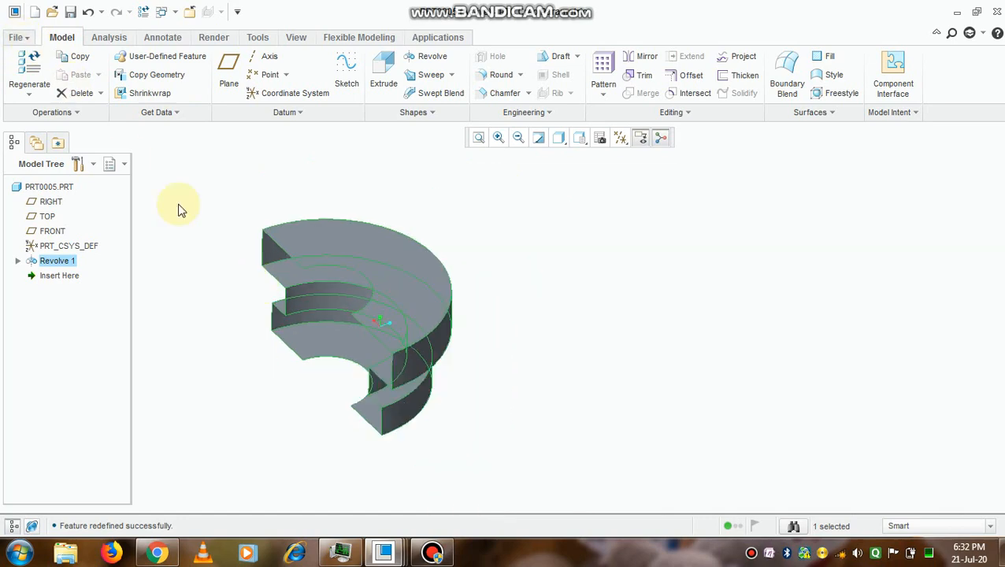
Create a new solid part named prt0006 from the mmns_part_solid template and maximize its window.
left_click(18, 37)
left_click(20, 63)
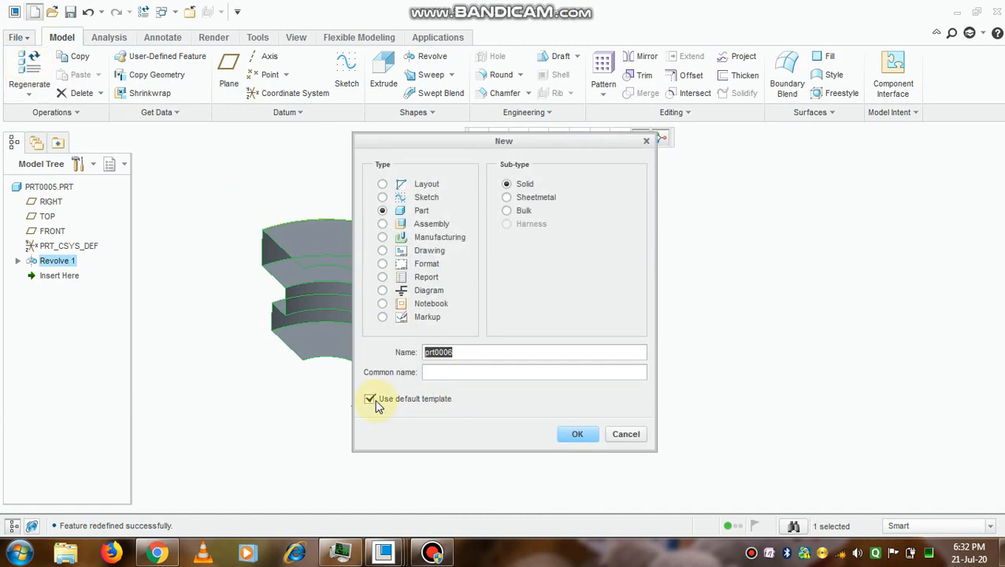
left_click(370, 399)
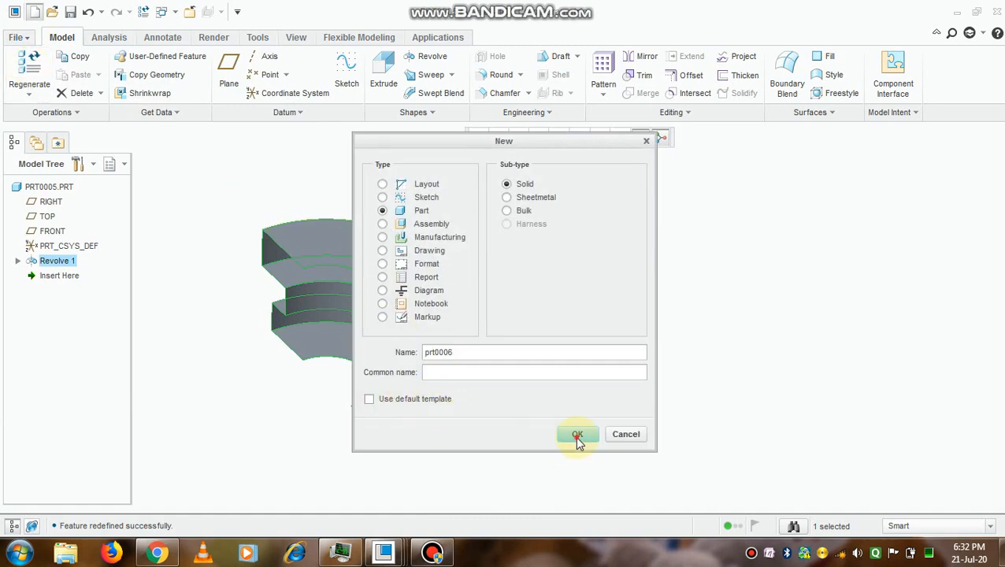
left_click(577, 437)
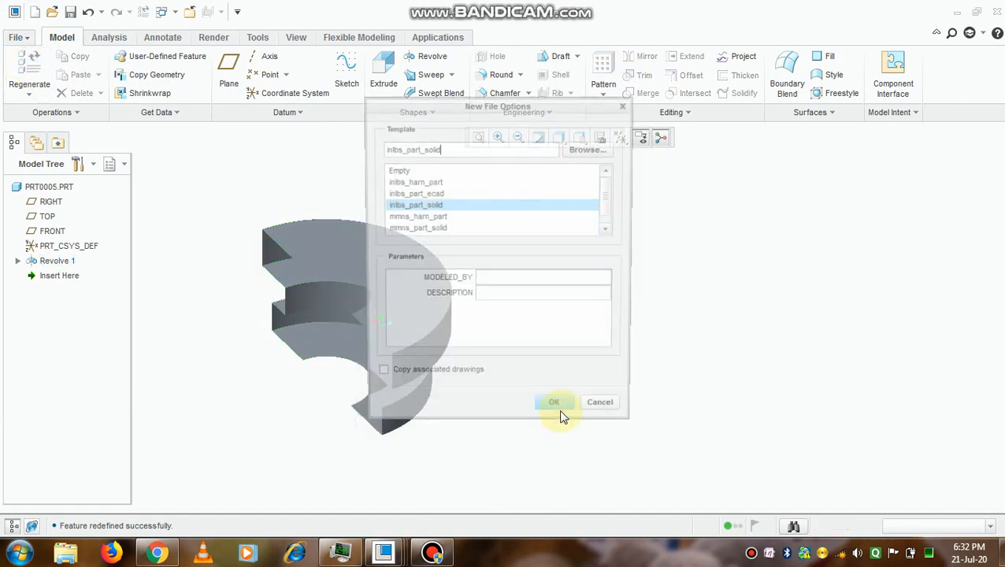
left_click(425, 229)
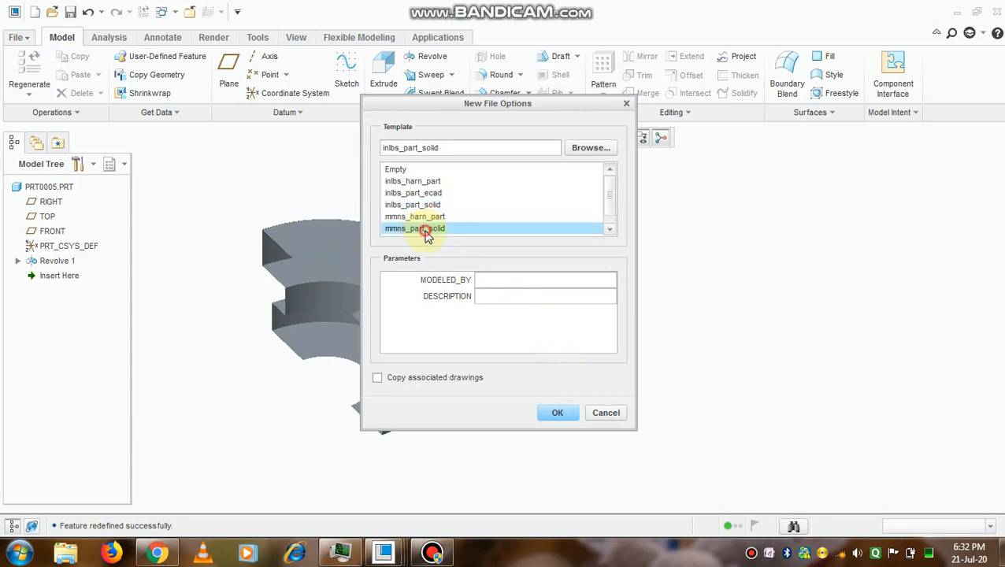
left_click(554, 413)
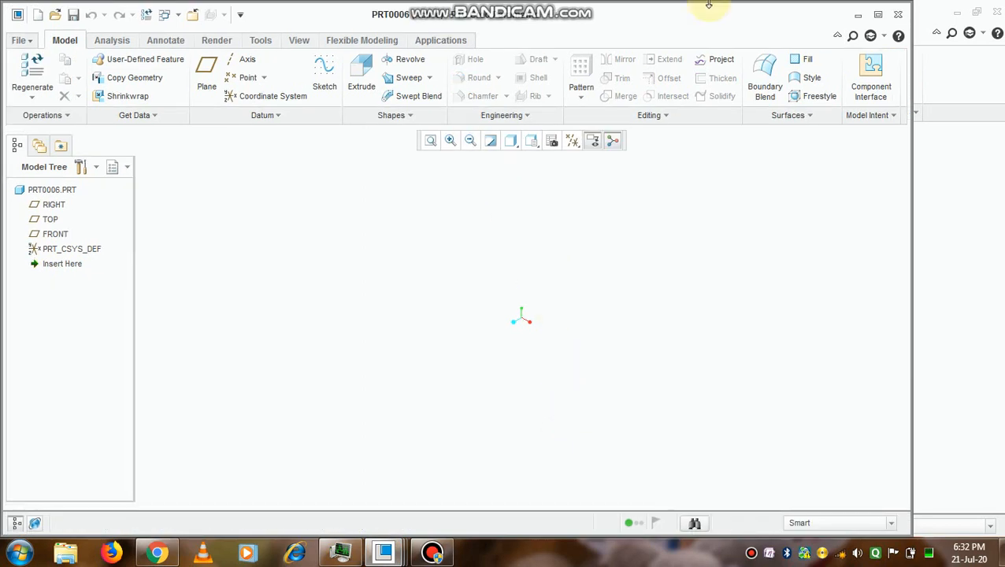
left_click(877, 15)
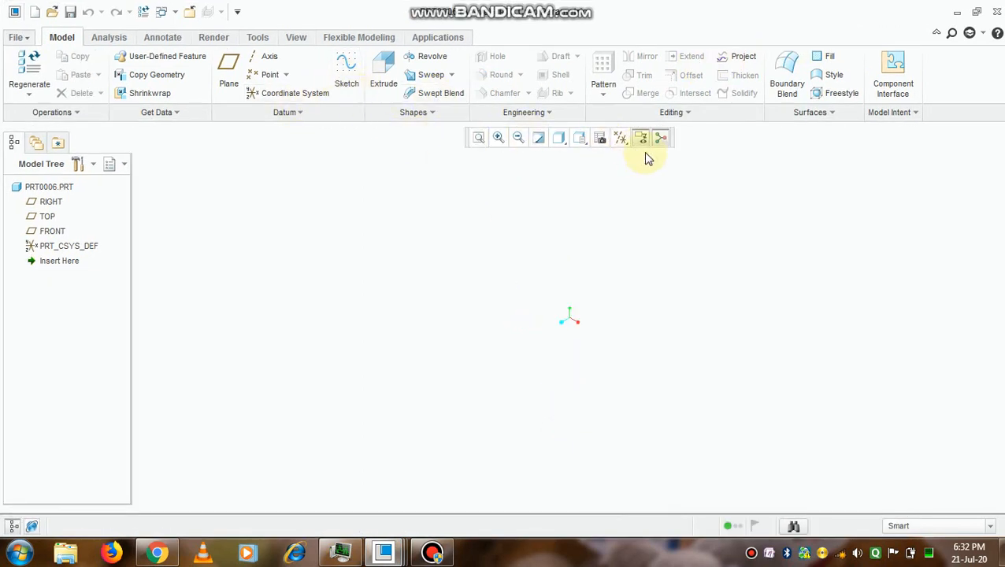
Turn on the display of datum planes and axes in the new part.
left_click(619, 139)
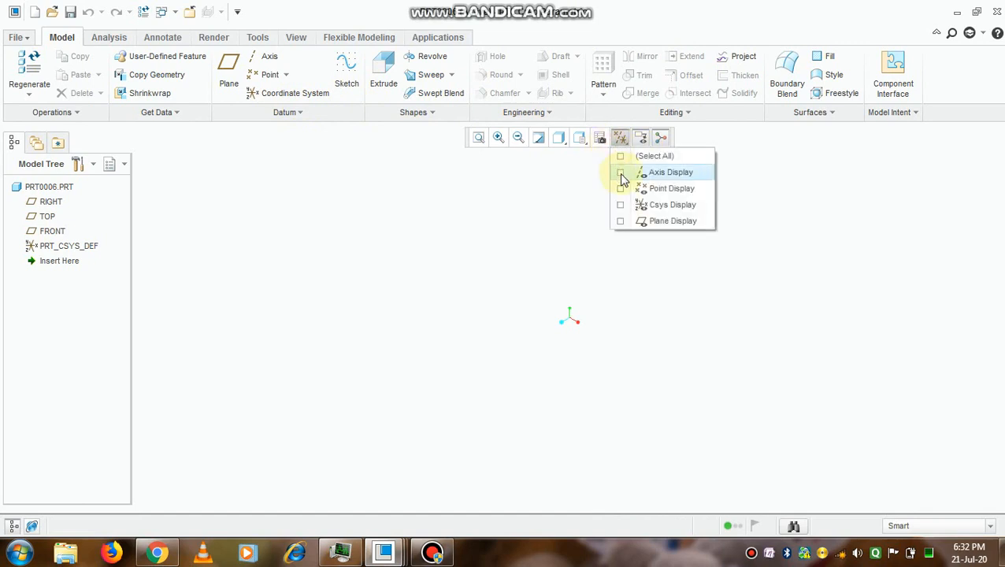
left_click(571, 190)
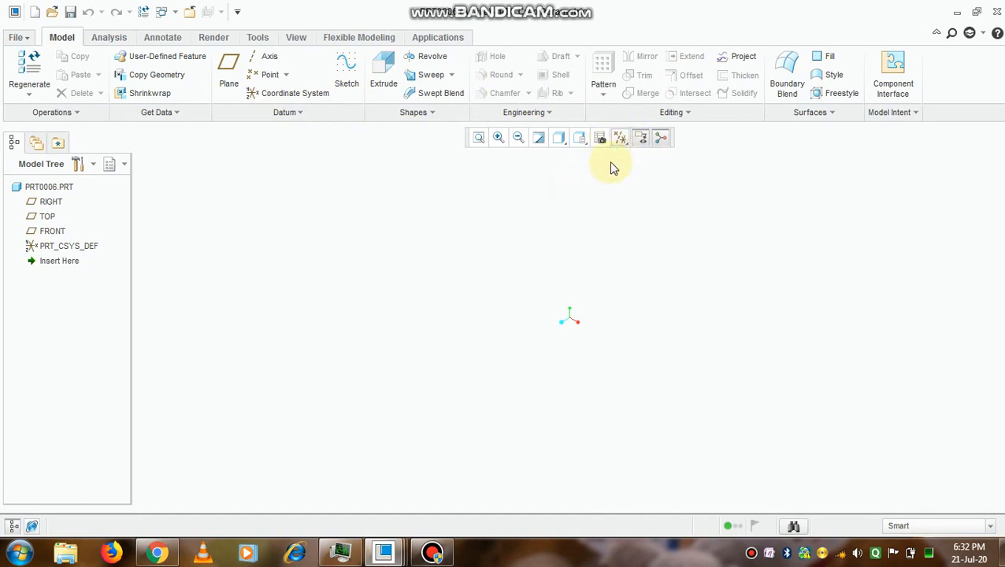
left_click(619, 140)
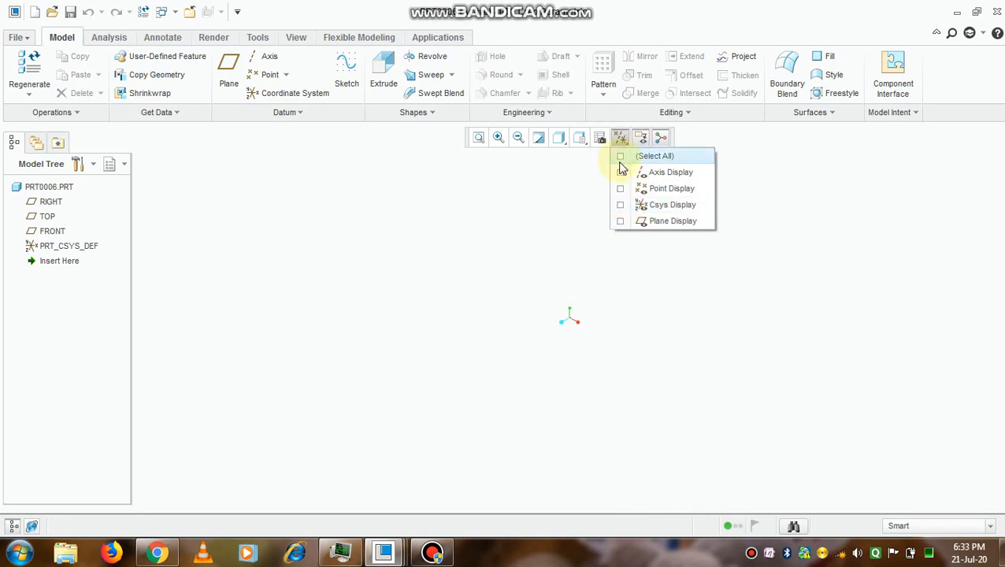
left_click(621, 221)
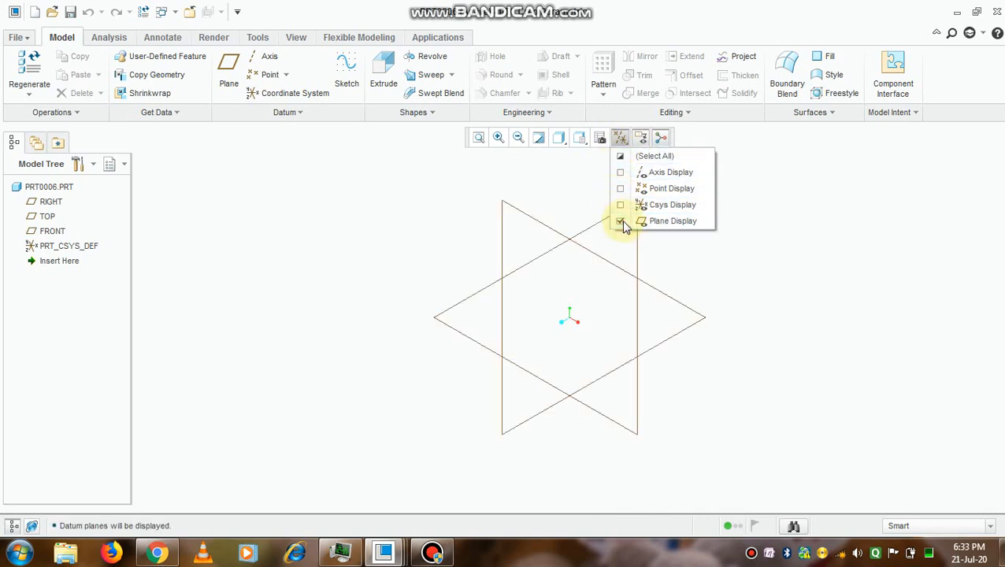
left_click(622, 173)
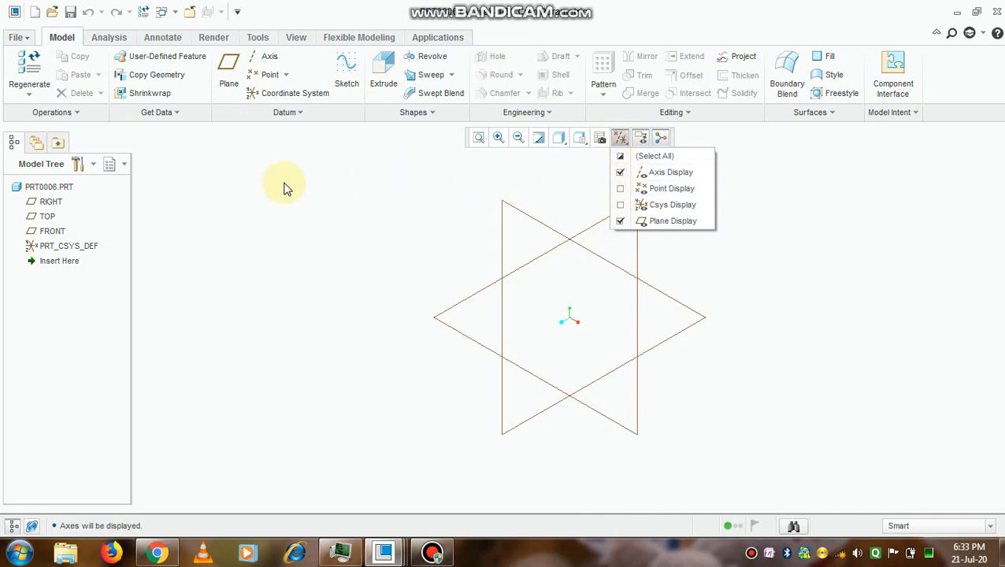
Start a Revolve feature with its section sketch on the TOP plane, viewed square to the sketch.
left_click(47, 221)
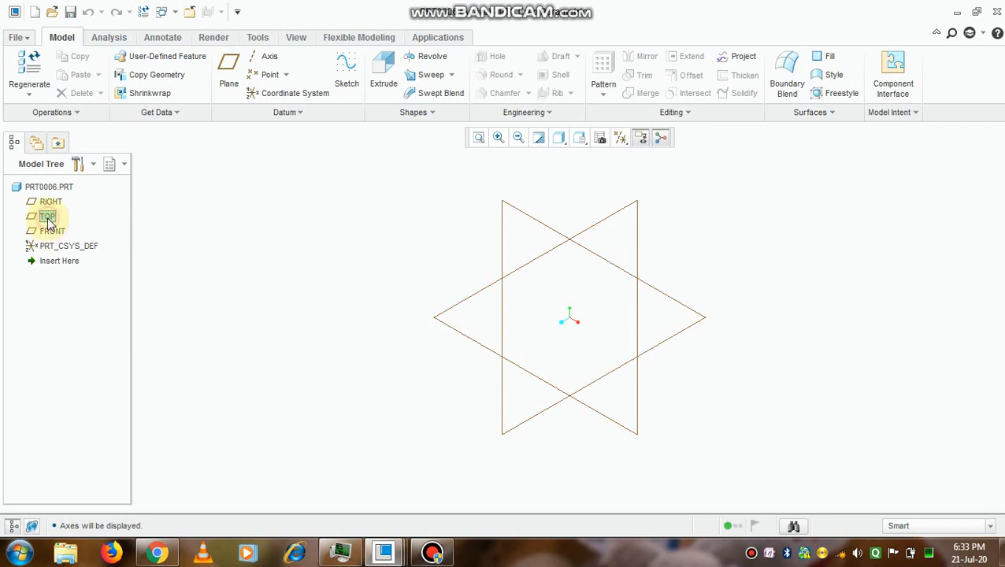
left_click(47, 218)
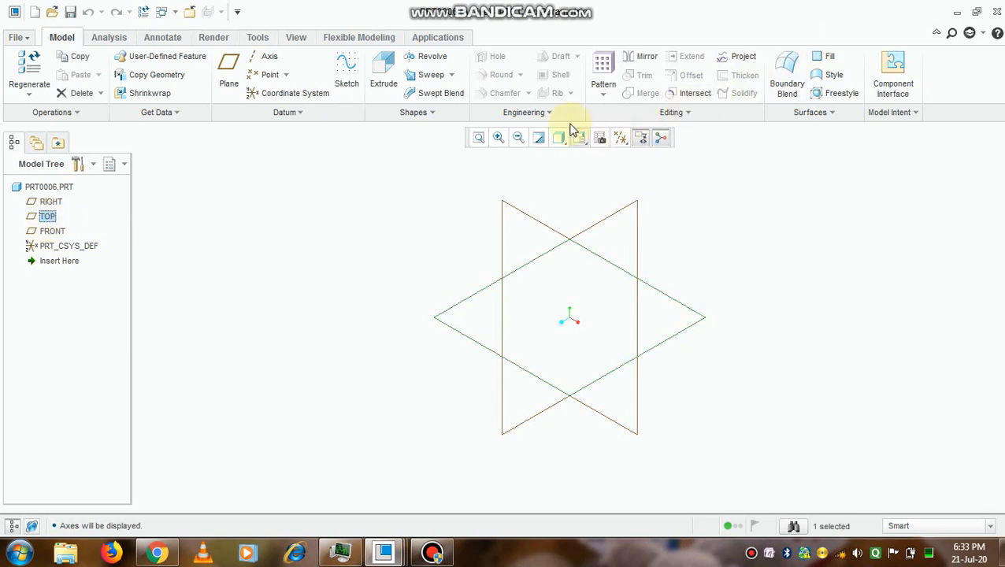
left_click(425, 57)
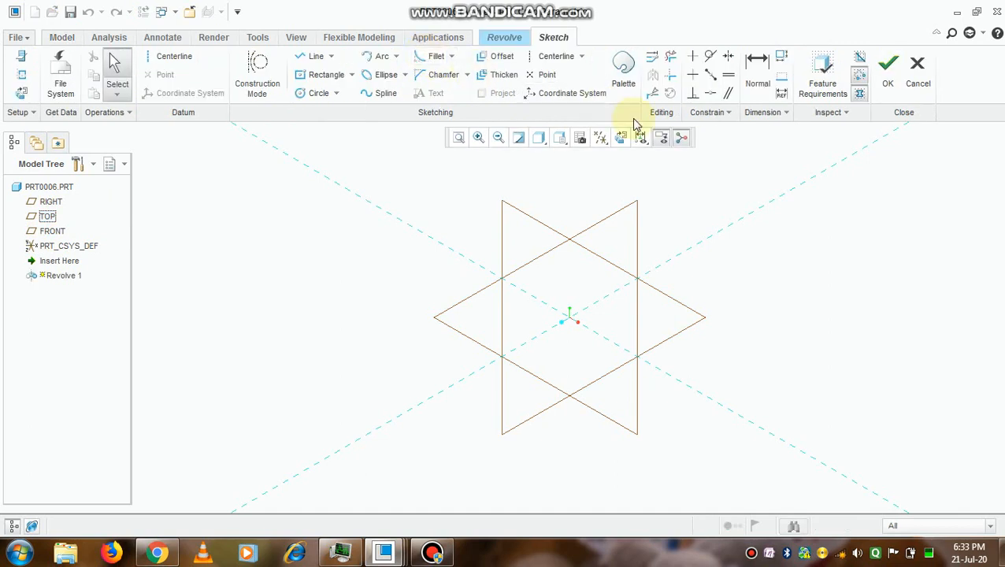
left_click(619, 139)
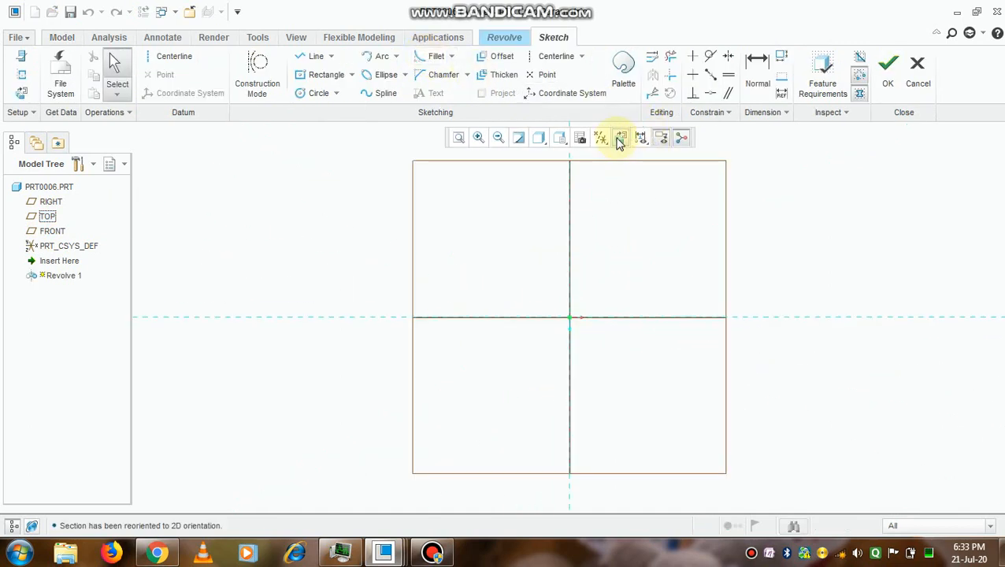
Sketch a vertical line about 192 mm tall, 73 mm from the vertical reference, a base line about 67 mm long and a 55 mm riser.
left_click(297, 59)
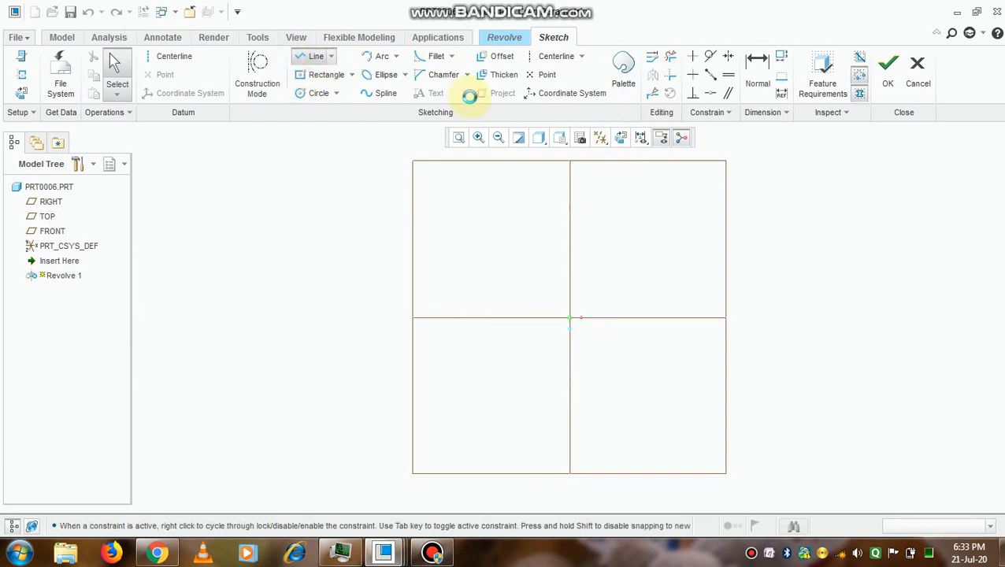
left_click(615, 202)
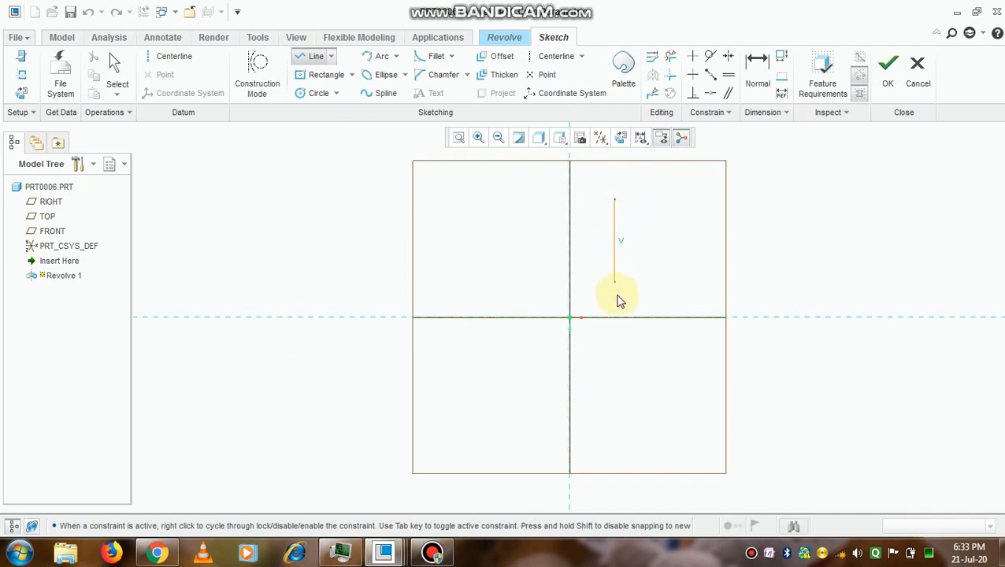
left_click(619, 319)
left_click(657, 318)
middle_click(661, 307)
left_click(657, 284)
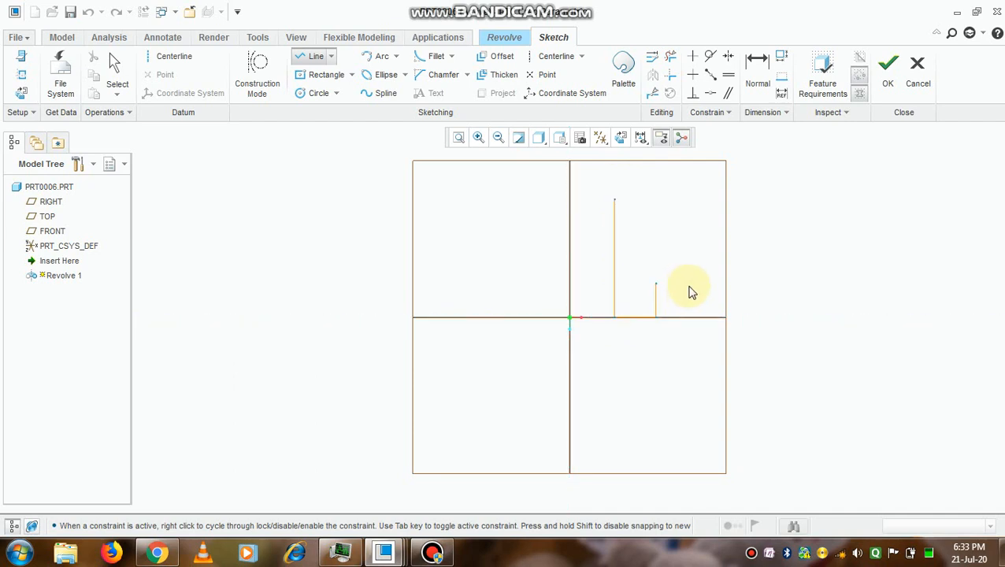
Continue the profile with a step about 67 mm outward, 73 mm up and 67 mm back inward, ending in a 67 mm vertical line.
left_click(697, 285)
middle_click(702, 272)
left_click(697, 238)
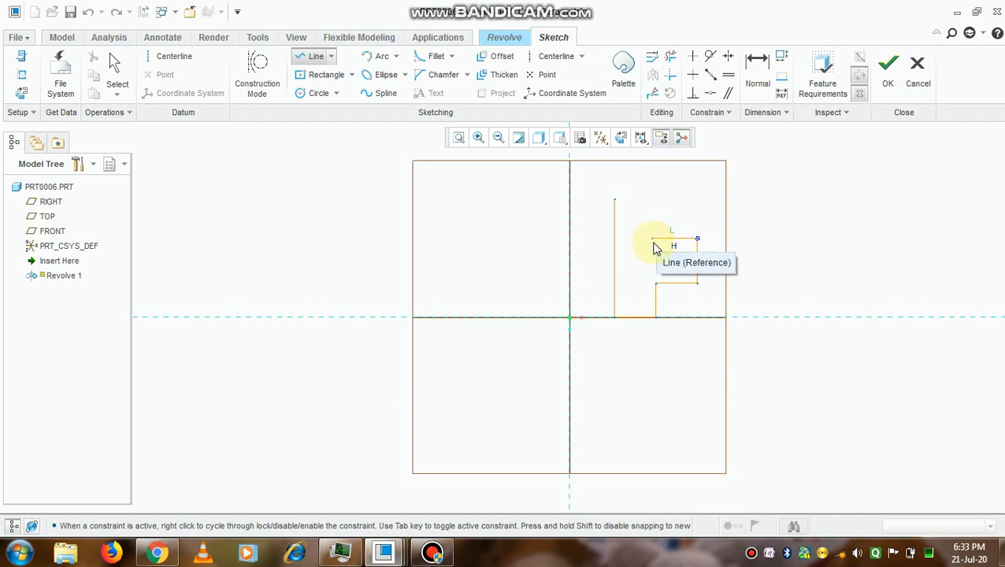
left_click(657, 239)
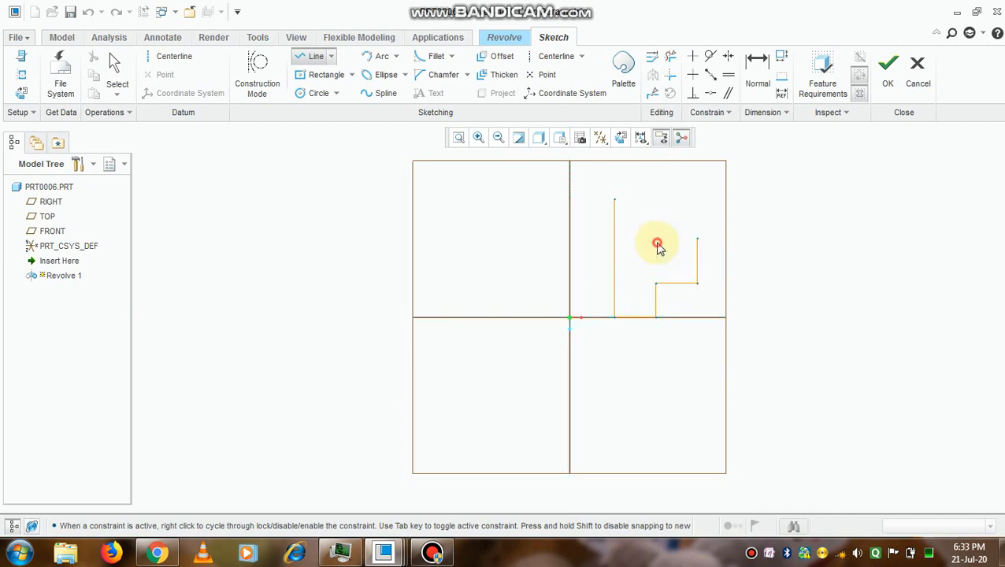
left_click(657, 197)
middle_click(635, 201)
middle_click(803, 194)
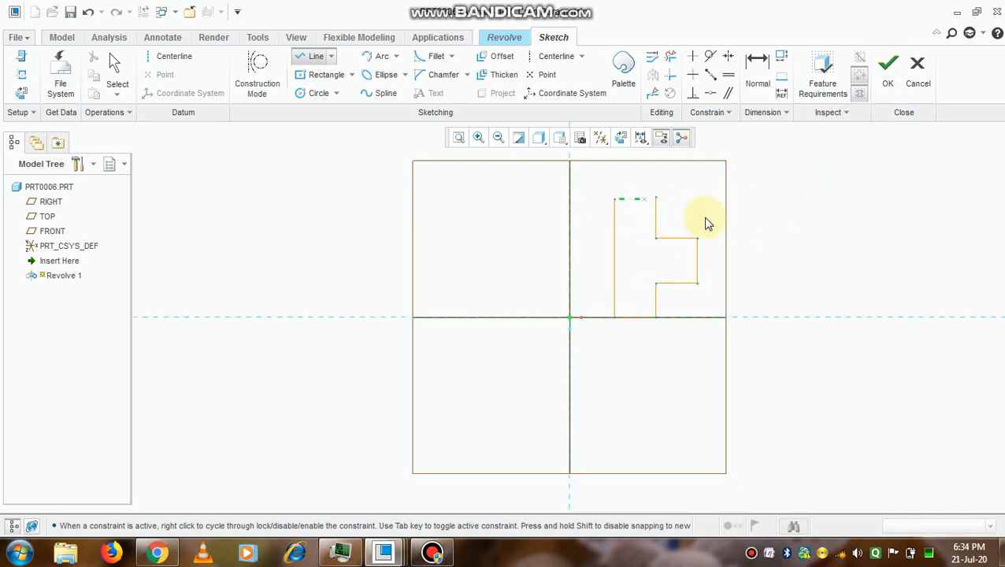
middle_click(805, 217)
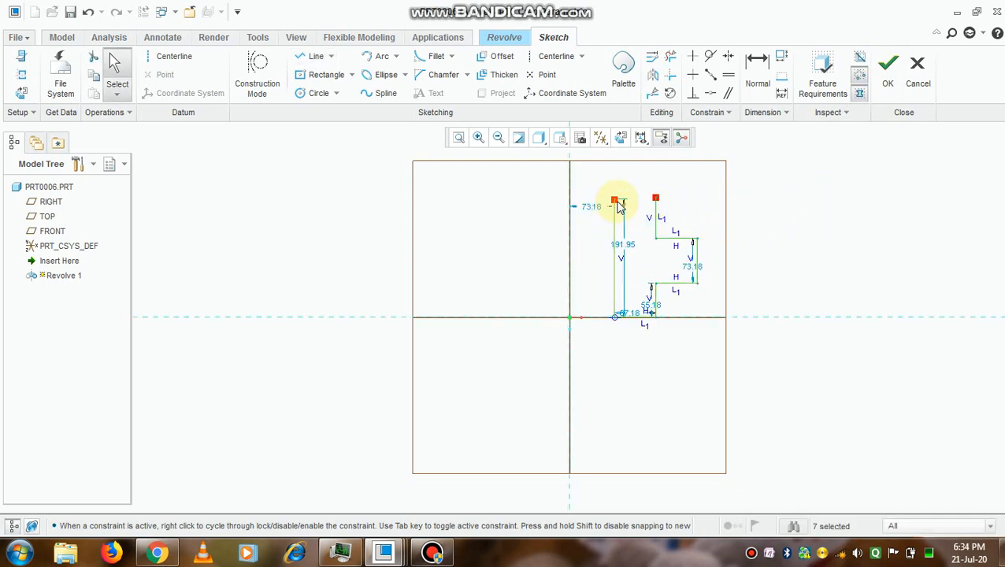
Sketch a horizontal line about 84.5 mm long from the vertical line's upper end, crossing the profile's stepped side.
left_click(311, 57)
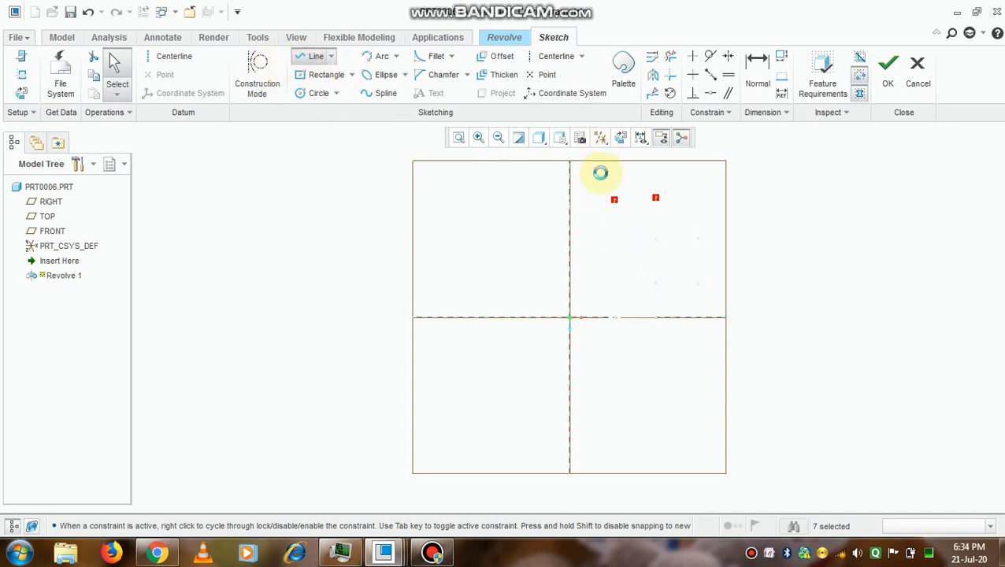
scroll(622, 201, "up", 3)
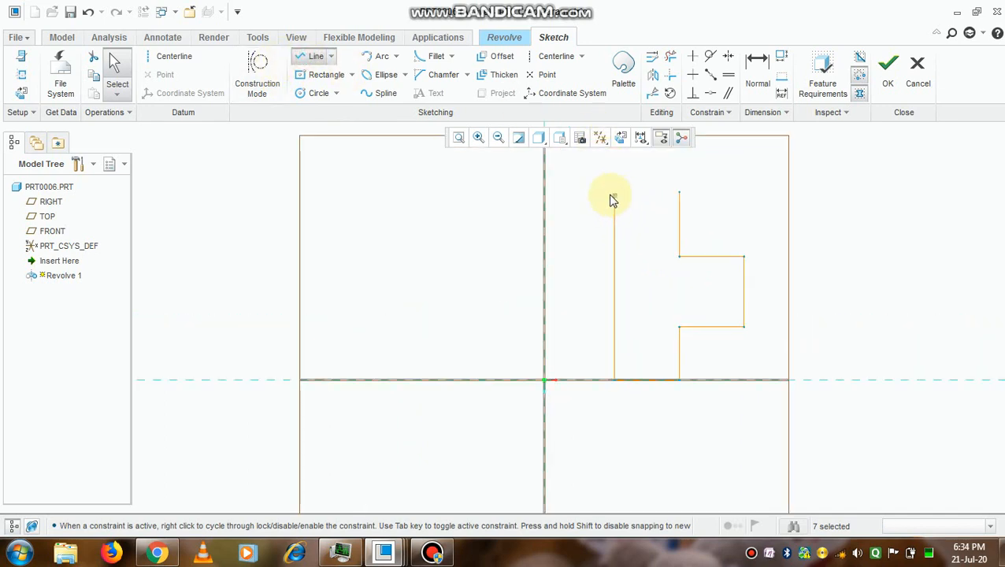
left_click(614, 196)
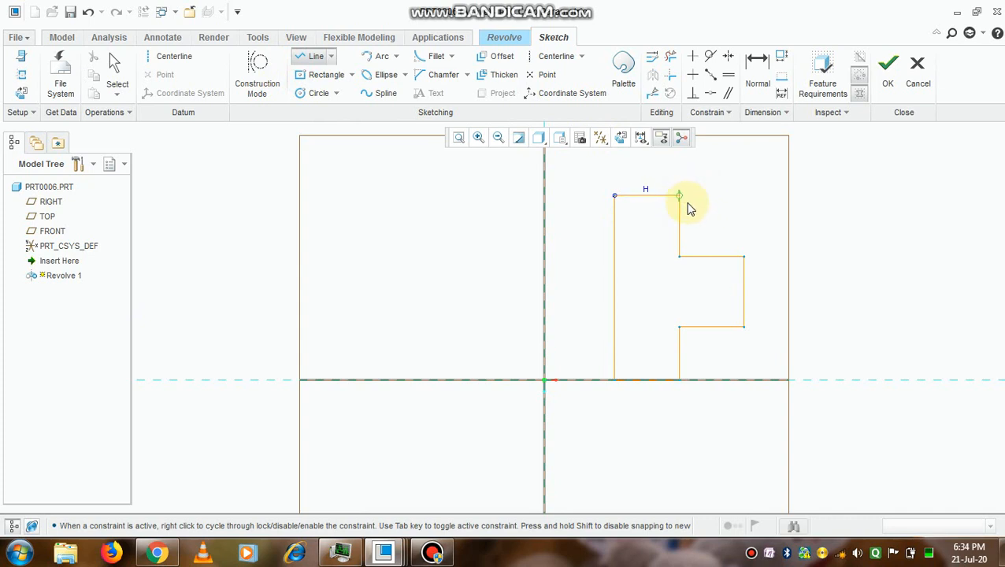
left_click(696, 202)
scroll(698, 195, "down", 4)
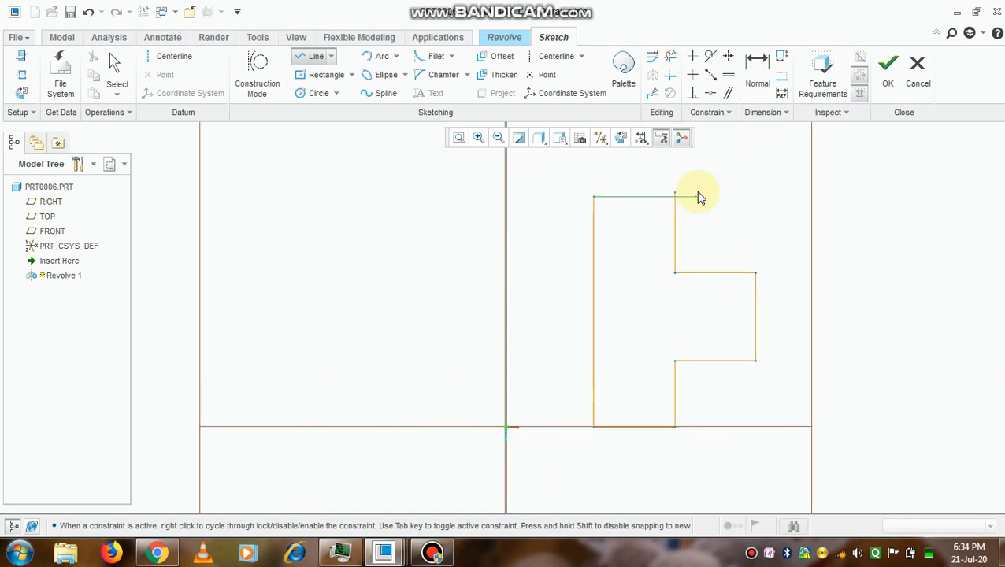
middle_click(815, 244)
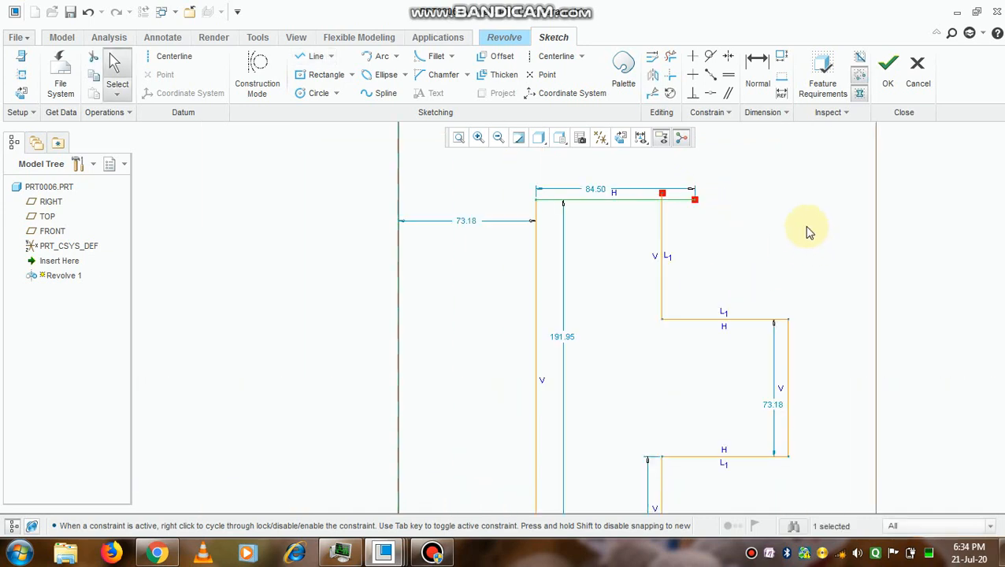
Trim the overhanging line ends at the profile's upper outer corner and finish the section sketch.
left_click(671, 60)
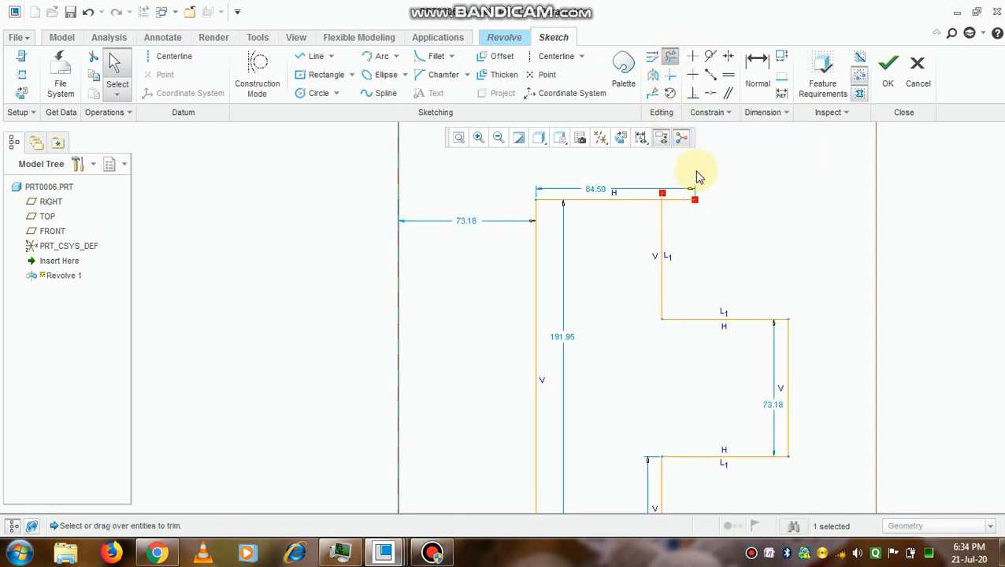
mouse_move(692, 224)
left_mouse_down()
mouse_move(663, 196)
mouse_move(634, 199)
left_mouse_up()
scroll(680, 206, "up", 4)
scroll(803, 207, "down", 3)
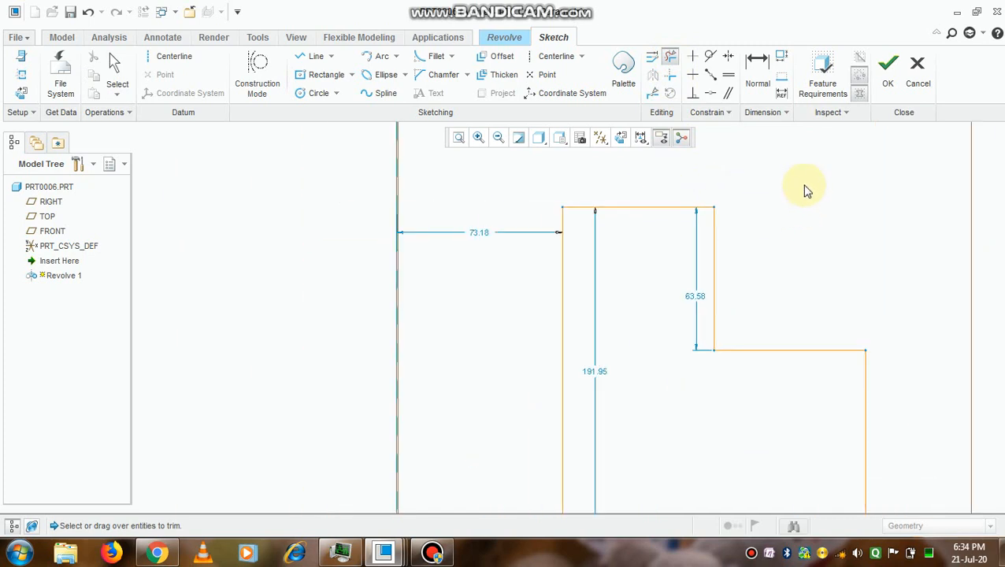
scroll(819, 211, "down", 4)
scroll(852, 161, "up", 2)
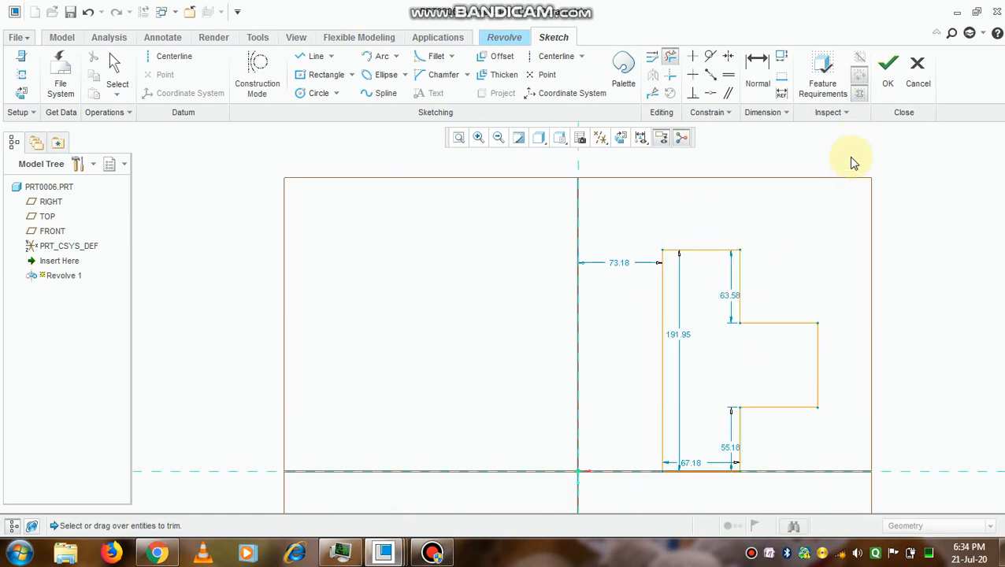
left_click(882, 89)
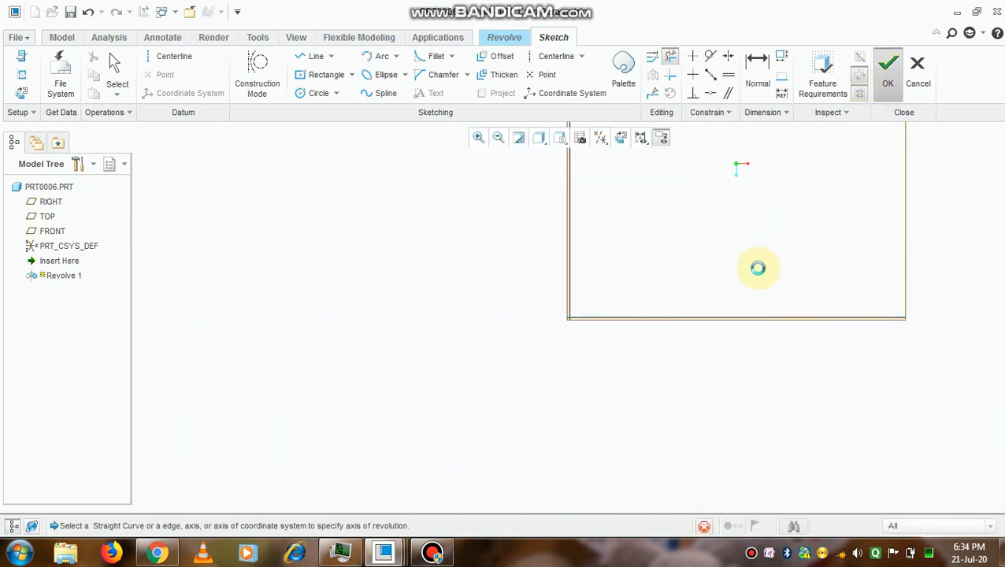
Examine the datum planes and coordinate system from several angles for a usable axis of revolution.
scroll(731, 266, "down", 5)
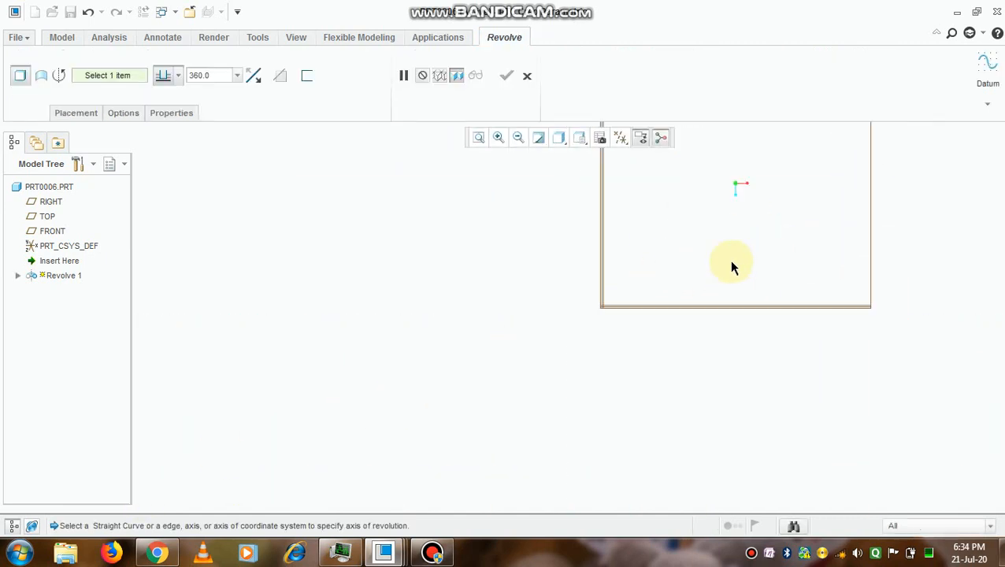
mouse_move(770, 249)
middle_mouse_down()
mouse_move(762, 260)
mouse_move(769, 240)
middle_mouse_up()
scroll(769, 240, "up", 4)
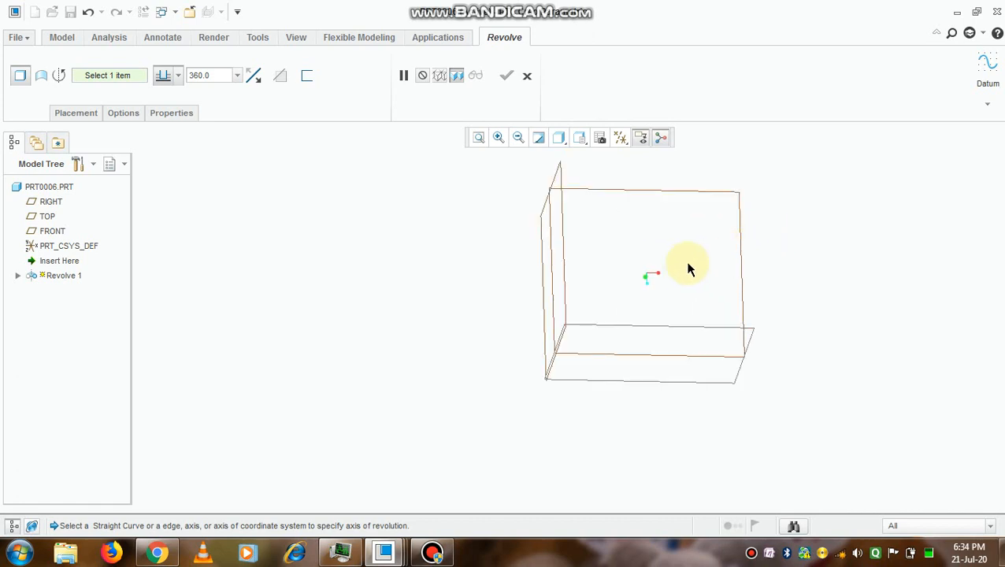
scroll(688, 267, "down", 2)
middle_click_drag(688, 266, 705, 249)
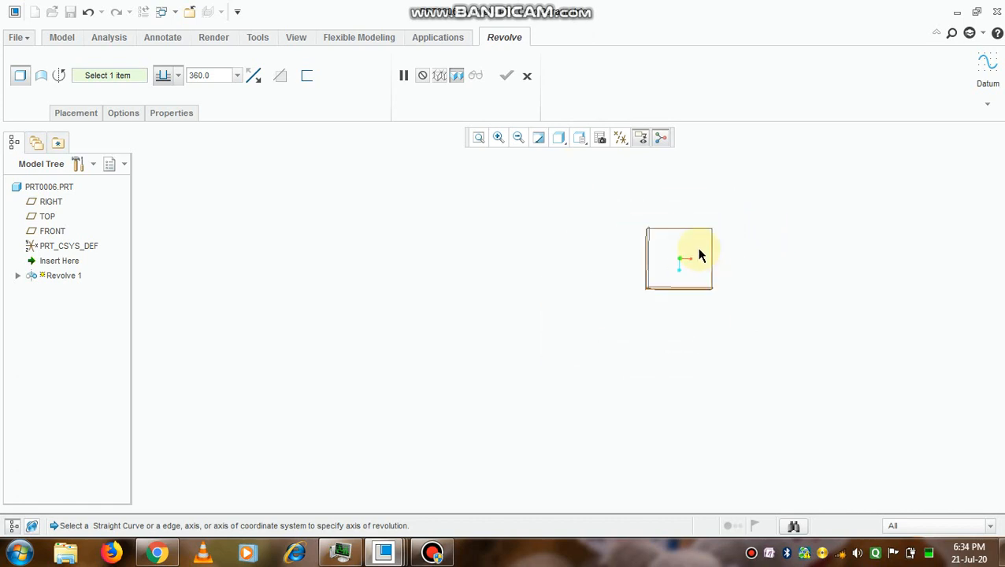
scroll(701, 254, "up", 2)
scroll(655, 277, "up", 4)
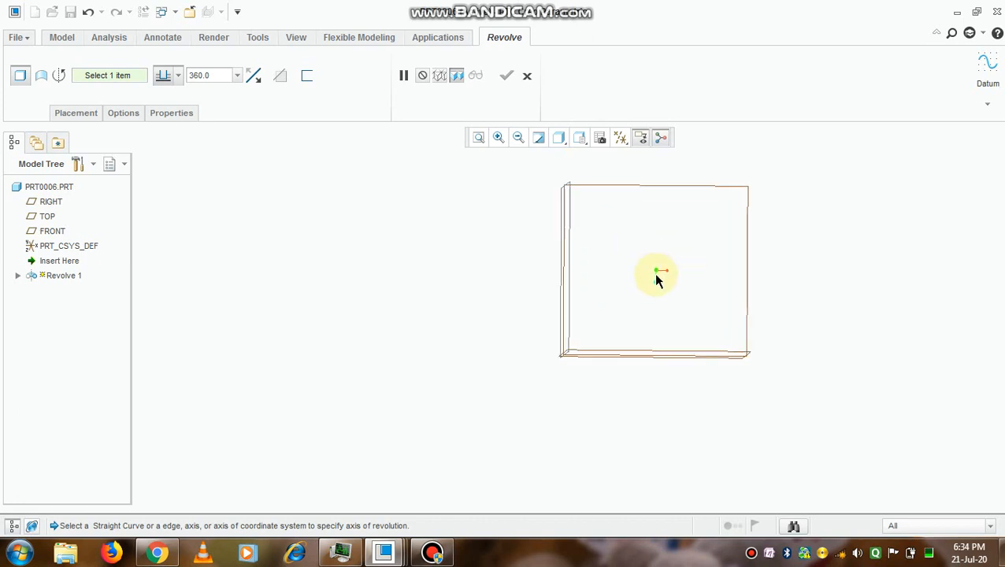
scroll(652, 287, "down", 2)
scroll(652, 287, "down", 1)
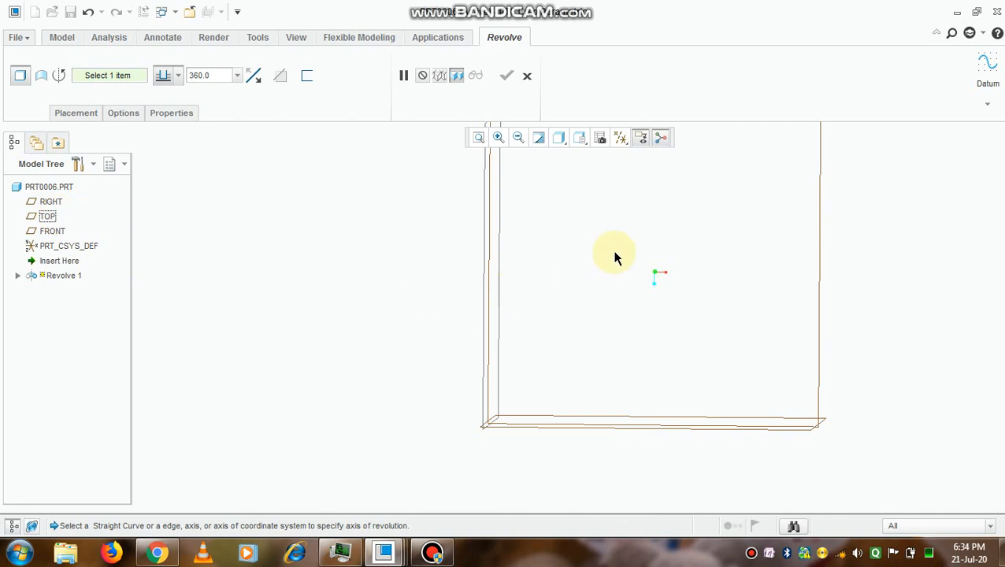
scroll(616, 253, "down", 5)
scroll(629, 228, "up", 5)
scroll(622, 268, "down", 5)
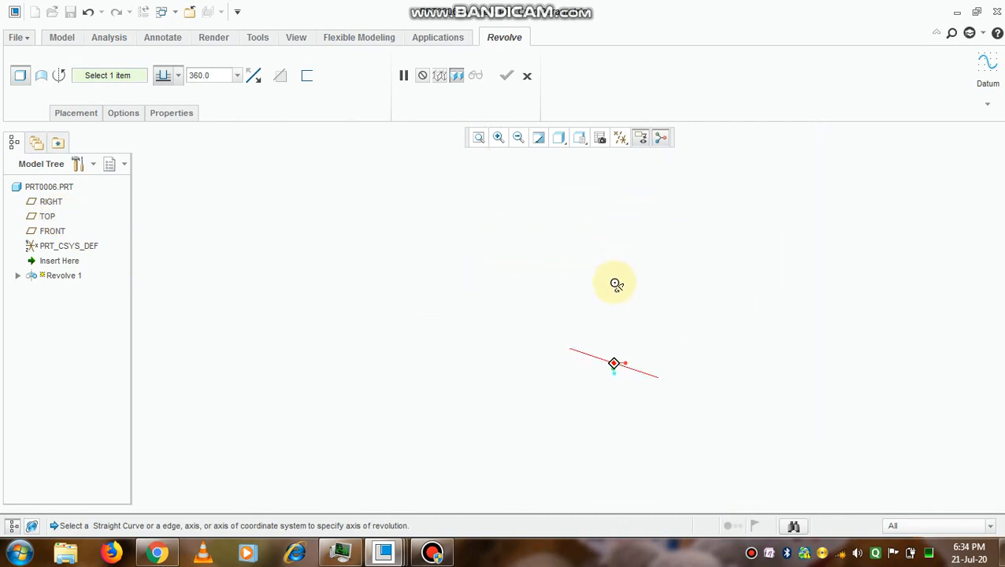
scroll(617, 285, "up", 5)
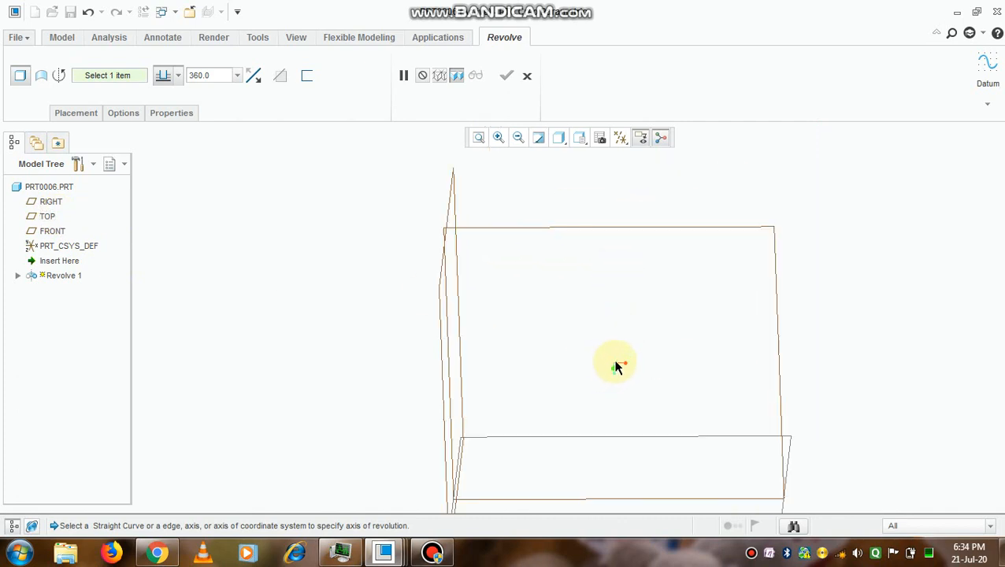
mouse_move(616, 367)
middle_mouse_down()
mouse_move(610, 334)
mouse_move(597, 365)
middle_mouse_up()
scroll(598, 364, "up", 10)
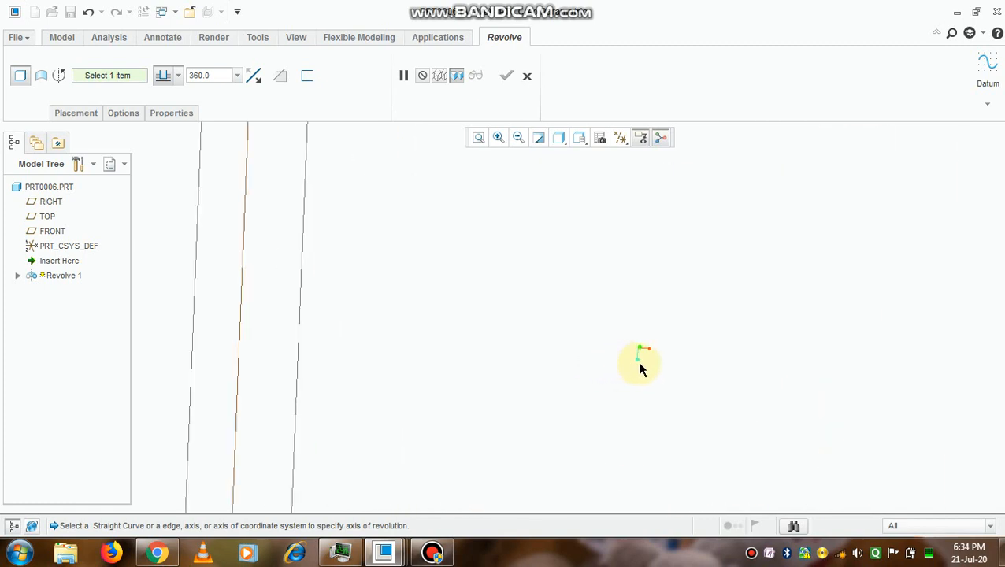
mouse_move(644, 341)
middle_mouse_down()
mouse_move(632, 359)
mouse_move(642, 331)
middle_mouse_up()
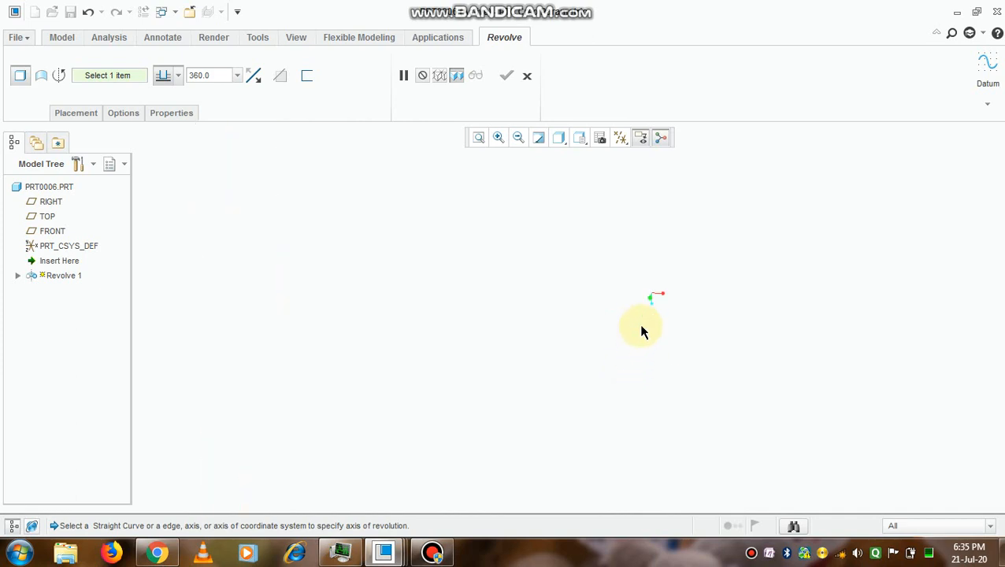
middle_click_drag(661, 298, 712, 162)
scroll(715, 191, "up", 5)
mouse_move(785, 177)
middle_mouse_down()
mouse_move(794, 172)
mouse_move(783, 191)
middle_mouse_up()
scroll(683, 256, "down", 3)
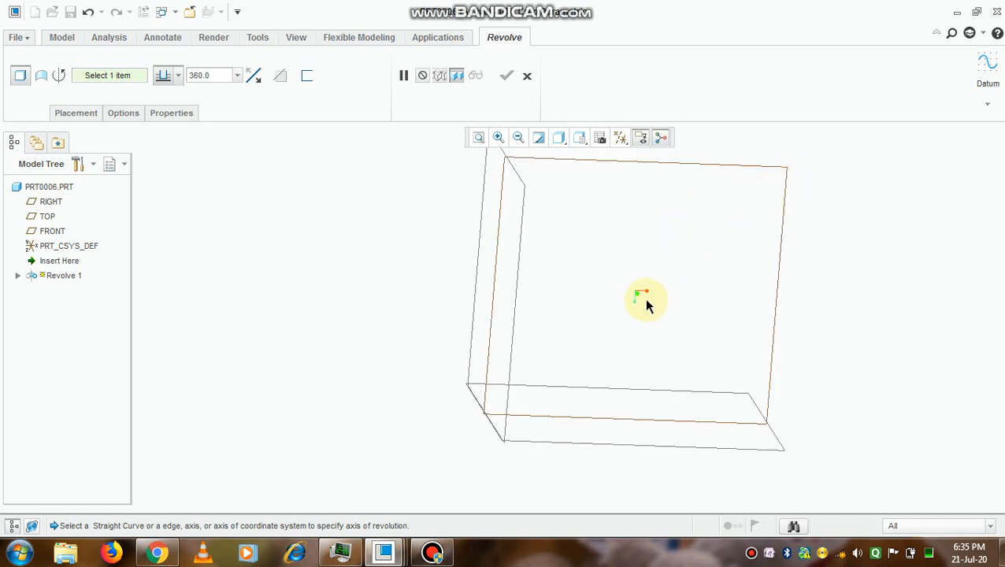
scroll(642, 299, "down", 4)
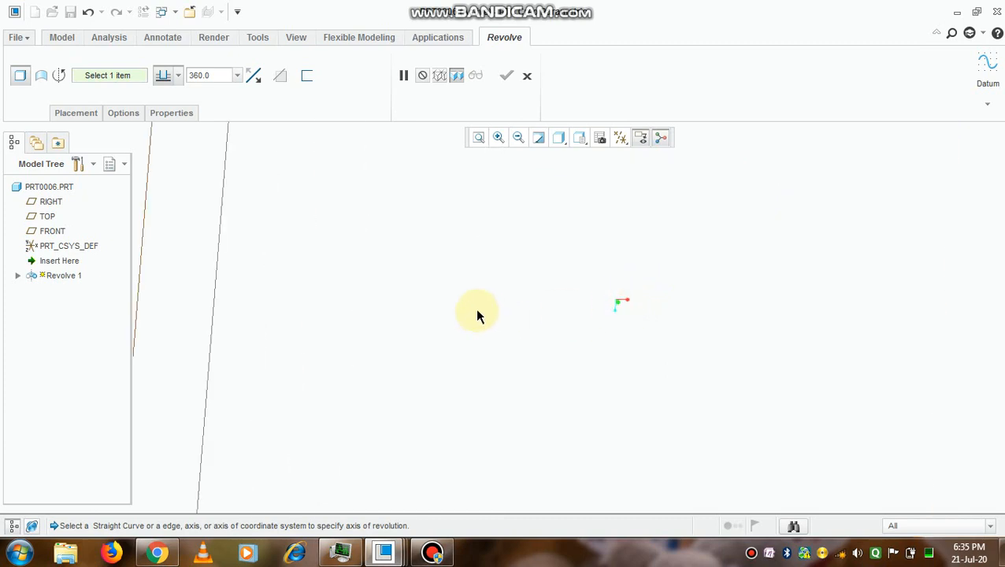
scroll(479, 327, "up", 4)
middle_click_drag(482, 341, 464, 363)
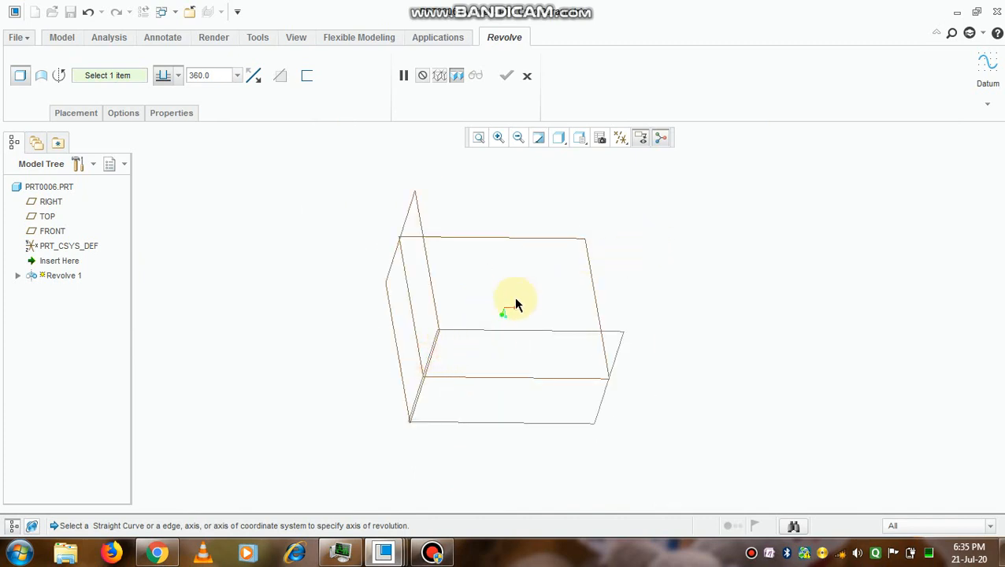
scroll(511, 311, "down", 5)
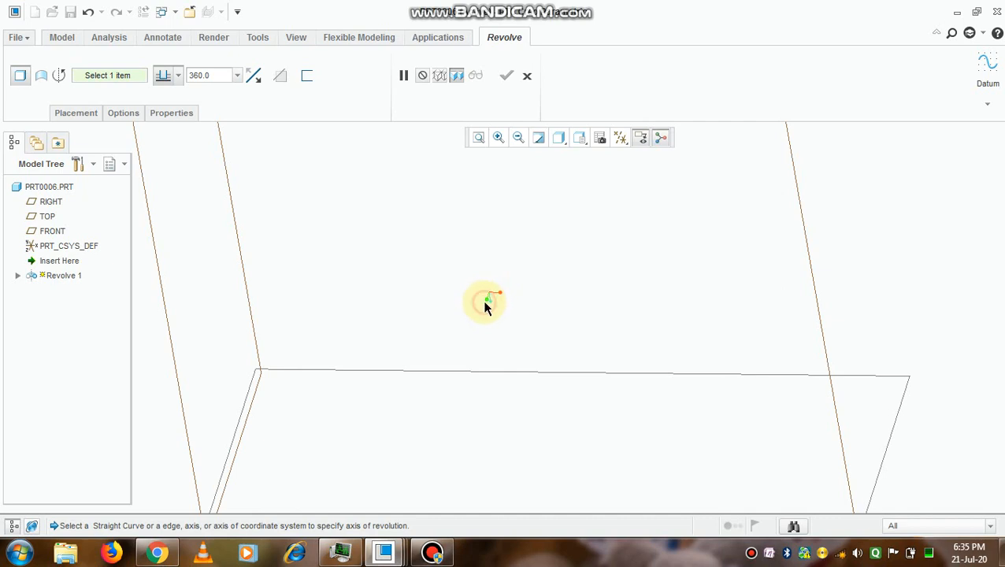
Cancel the unfinished Revolve feature and restore the default model orientation.
left_click(526, 76)
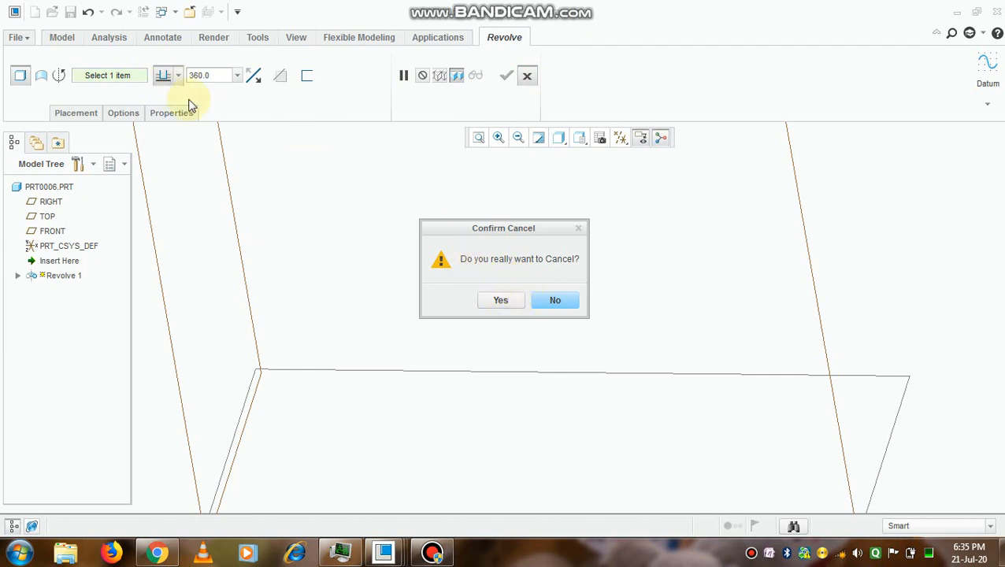
left_click(500, 300)
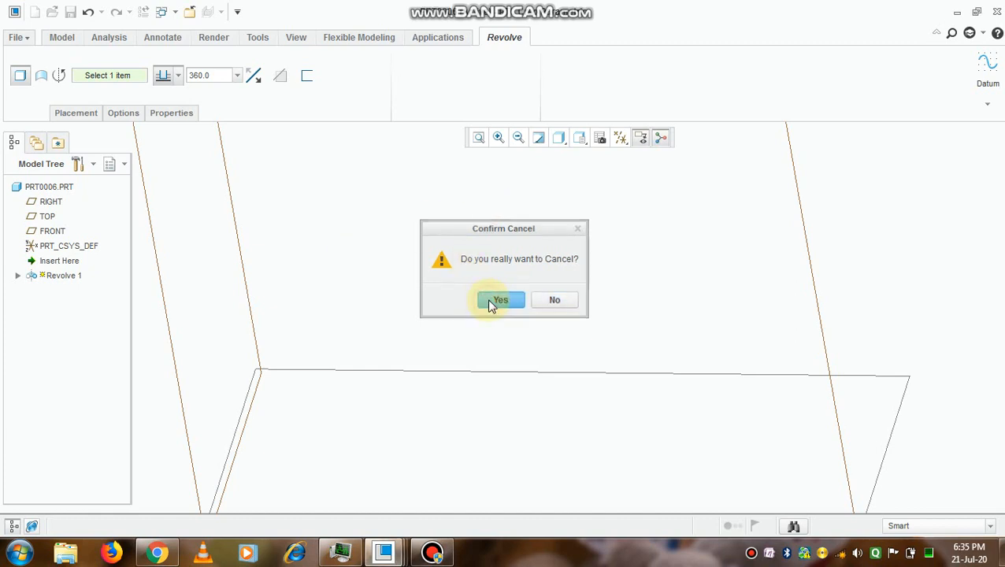
key("ctrl+d")
scroll(538, 242, "down", 3)
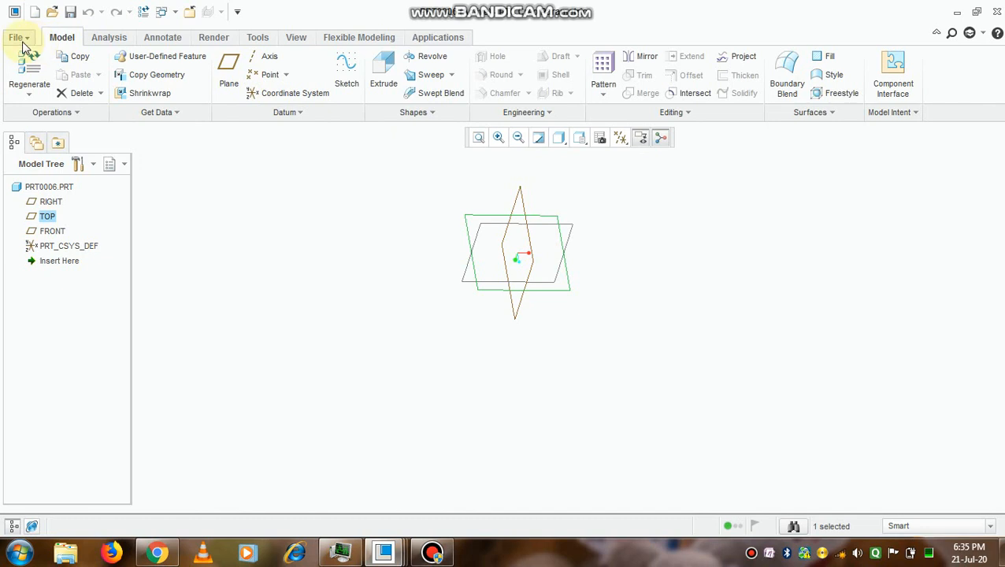
Start a new sketch on the RIGHT plane, viewed square to the sketch.
left_click(48, 202)
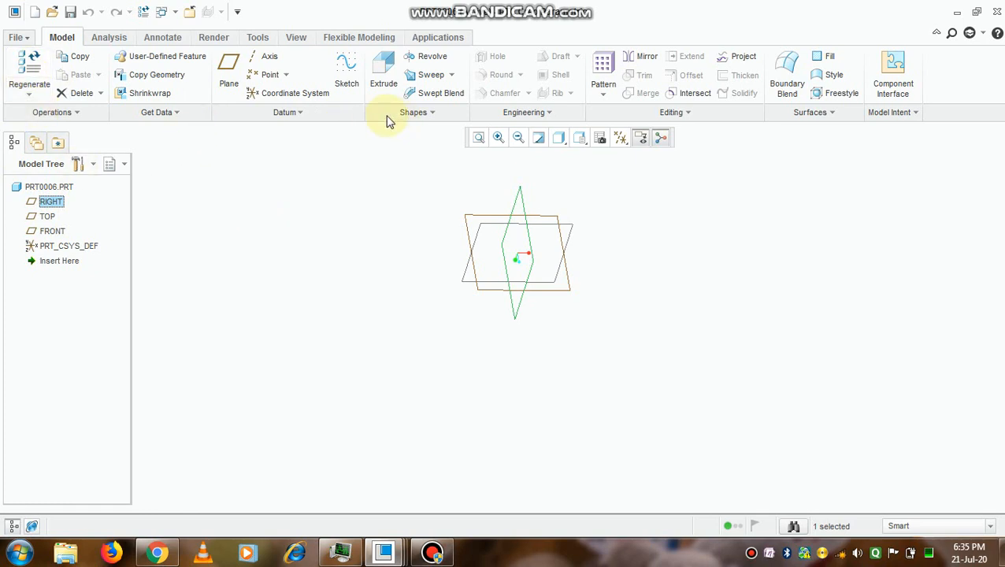
left_click(348, 71)
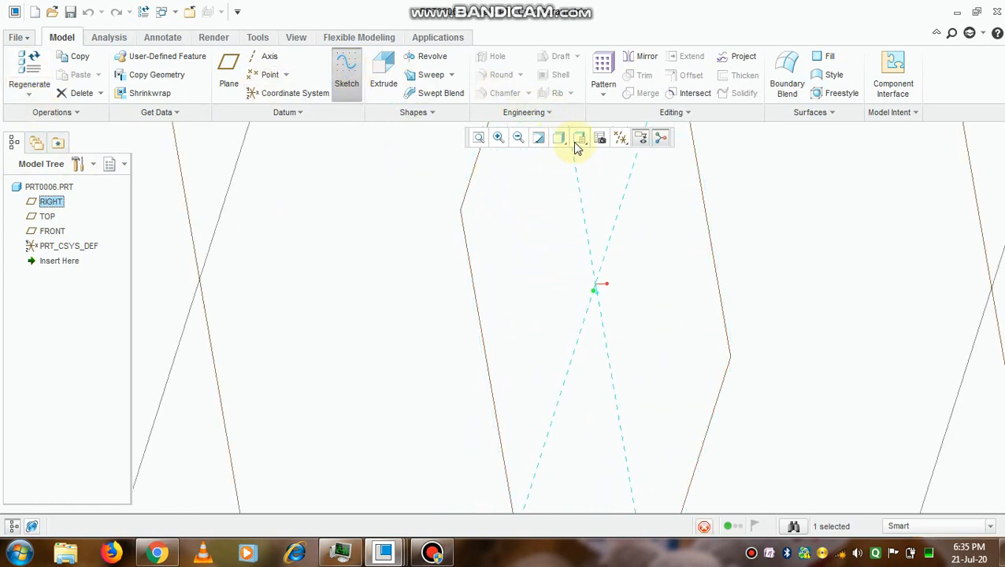
left_click(613, 138)
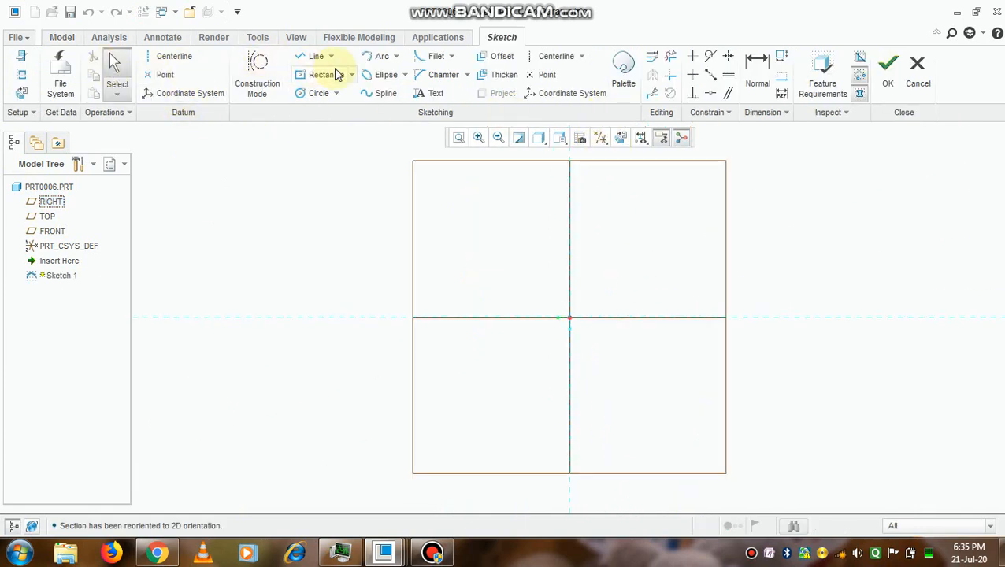
Add a vertical datum centerline along the sketch's vertical reference through the origin.
left_click(188, 59)
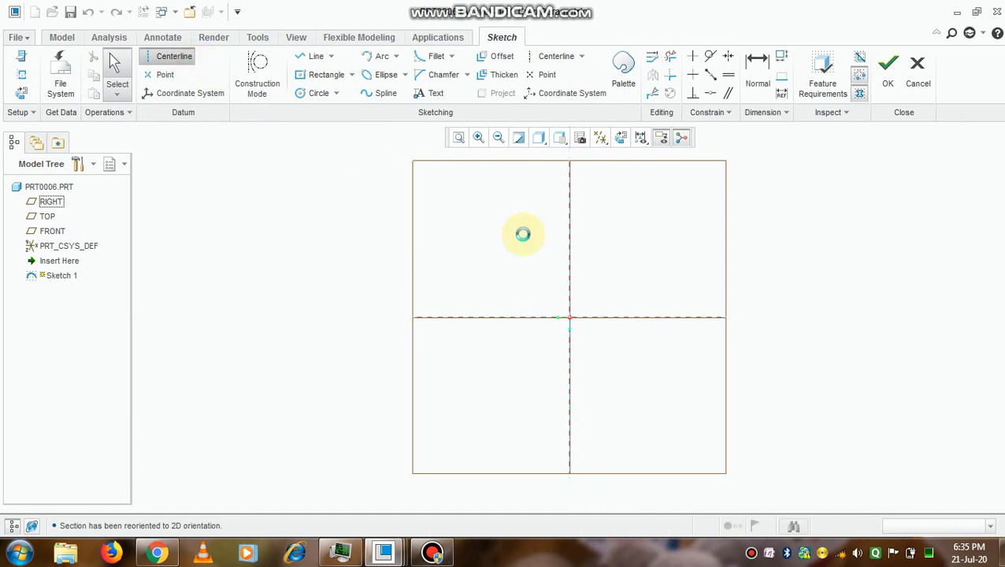
left_click(569, 221)
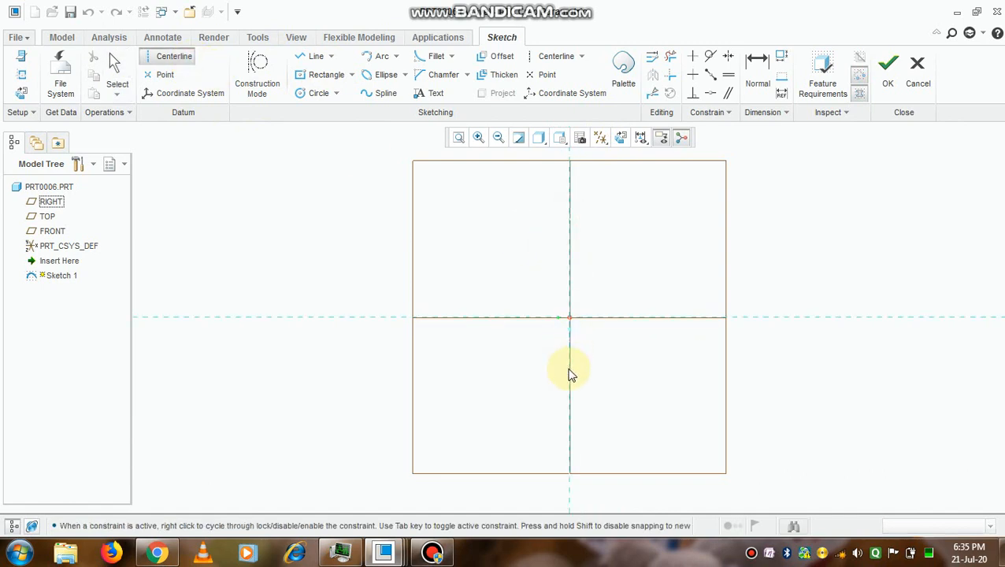
left_click(569, 400)
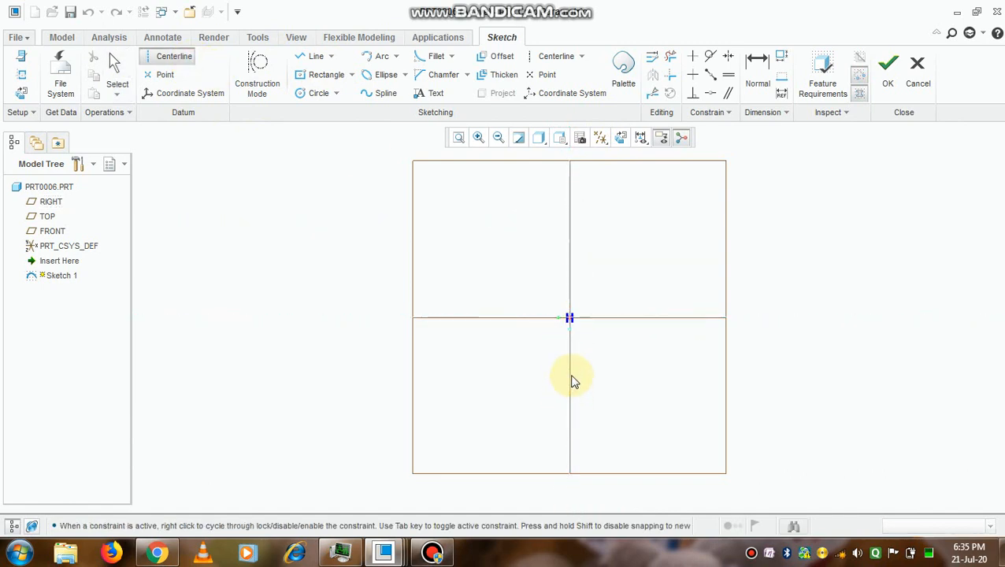
middle_click(592, 316)
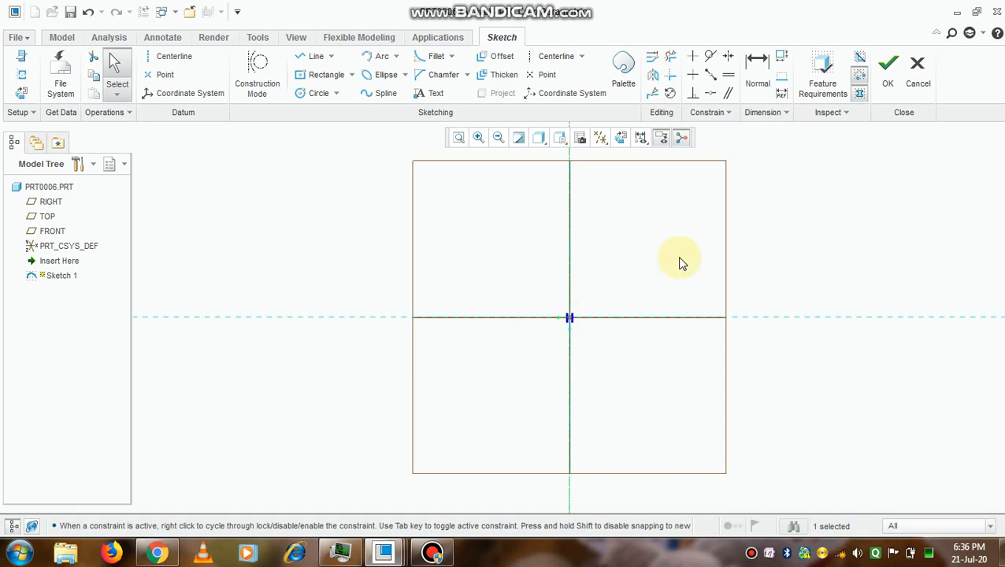
Draw a closed stepped profile of eight lines to the right of the centerline, its base on the horizontal reference, and finish the sketch.
left_click(313, 56)
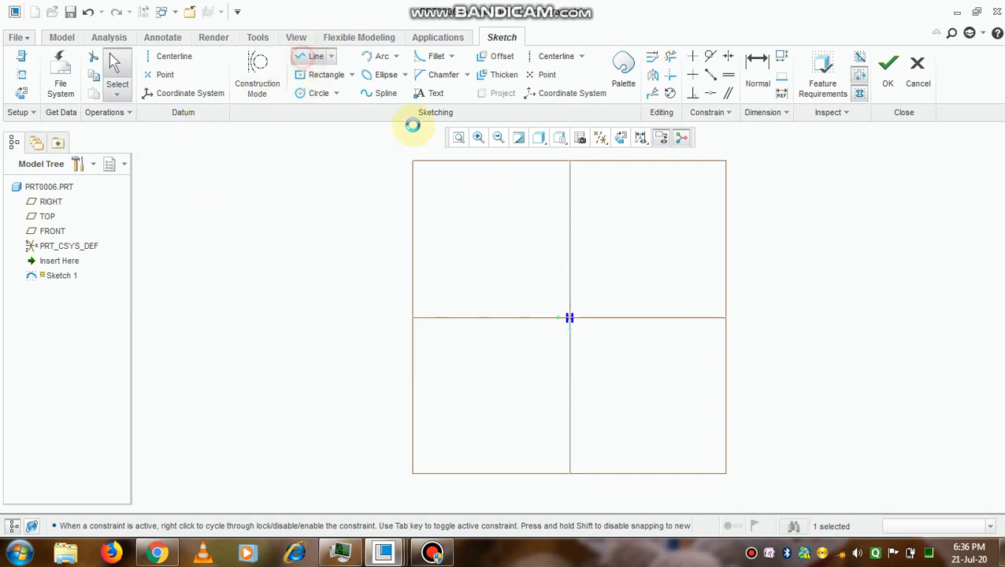
left_click(609, 220)
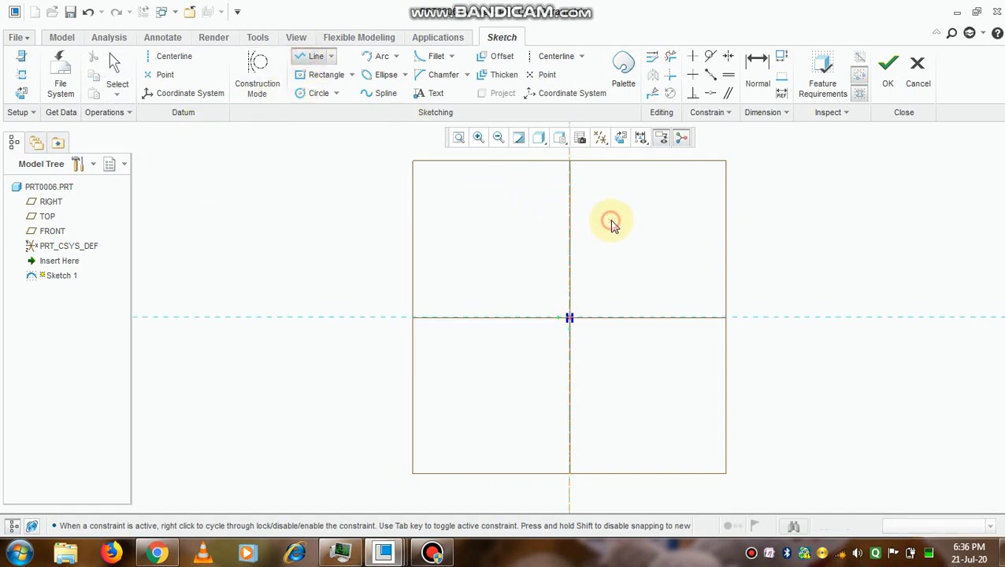
left_click(606, 323)
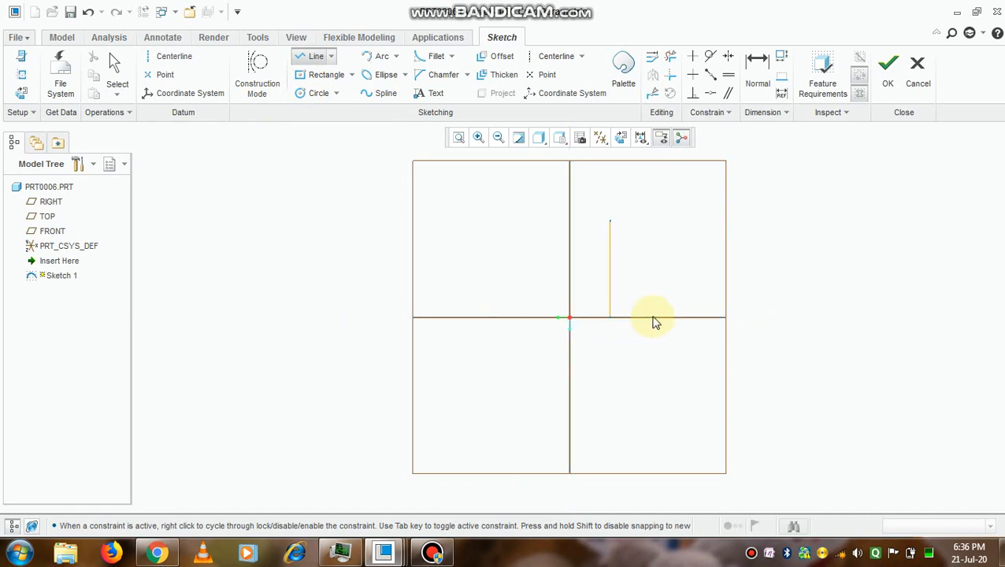
left_click(643, 318)
left_click(643, 288)
left_click(676, 290)
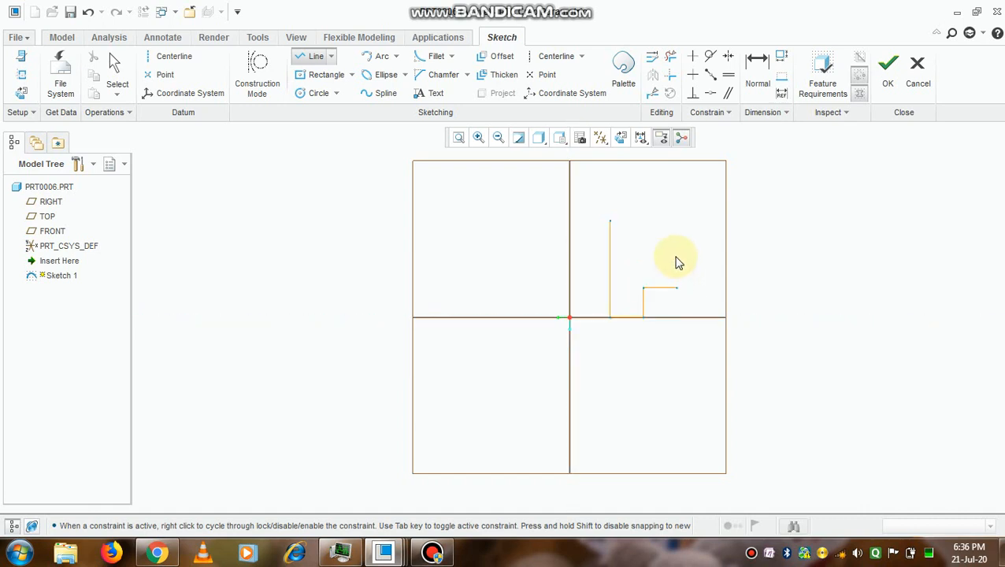
left_click(675, 251)
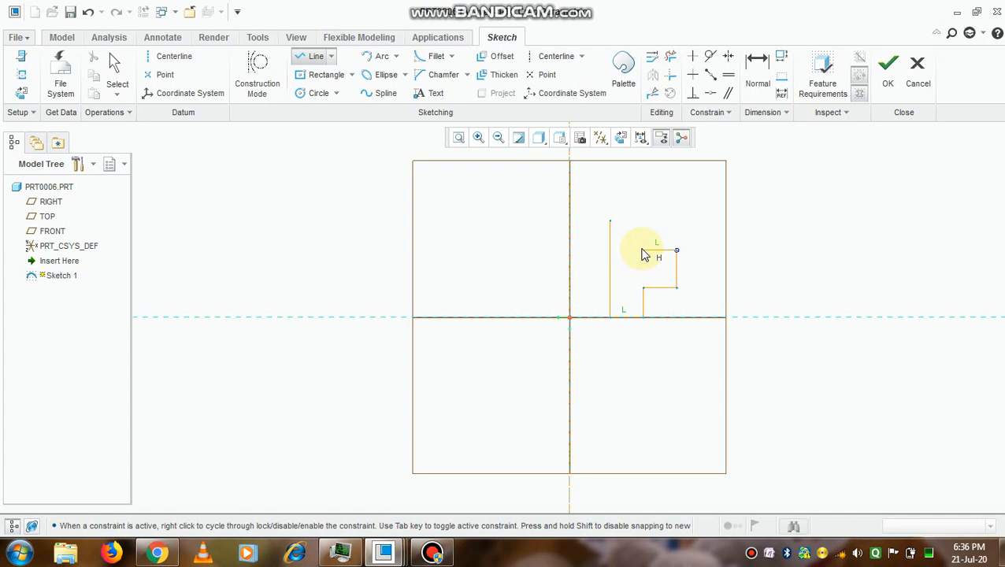
left_click(644, 252)
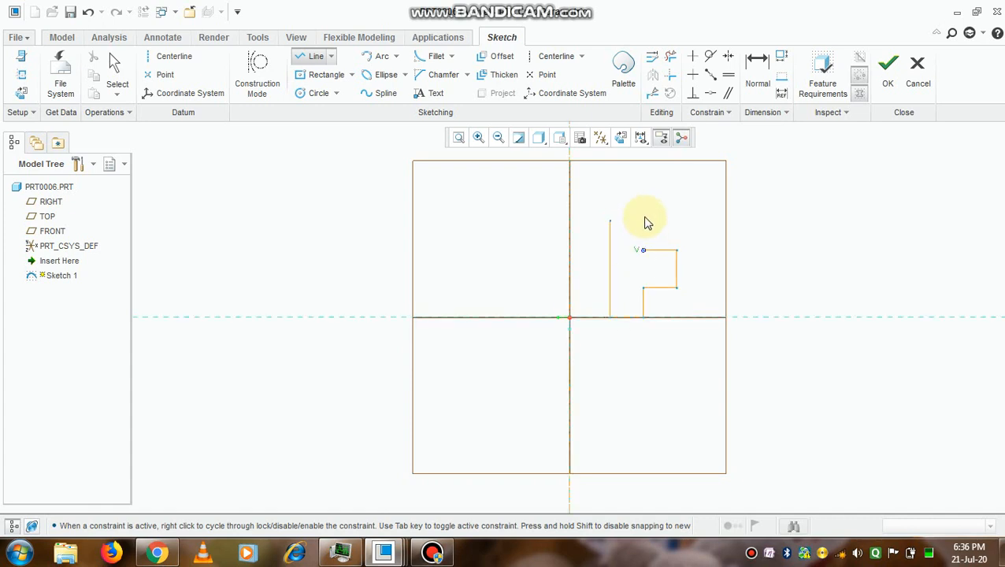
left_click(643, 222)
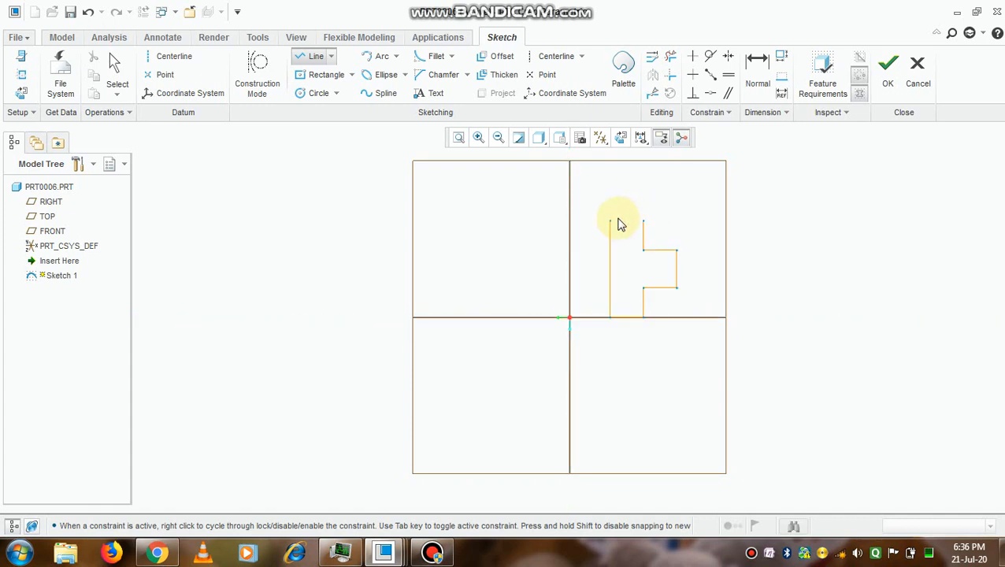
left_click(613, 222)
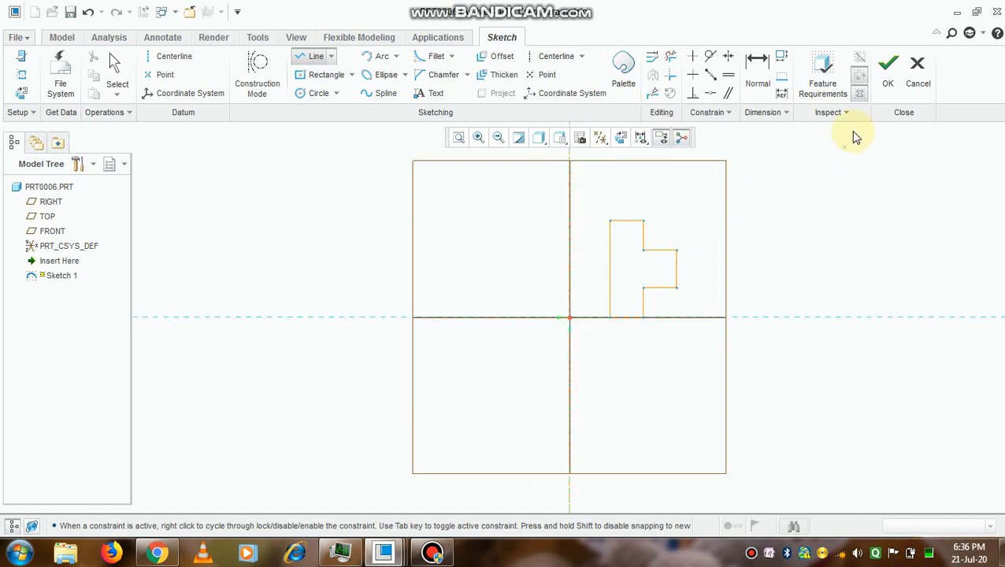
left_click(886, 75)
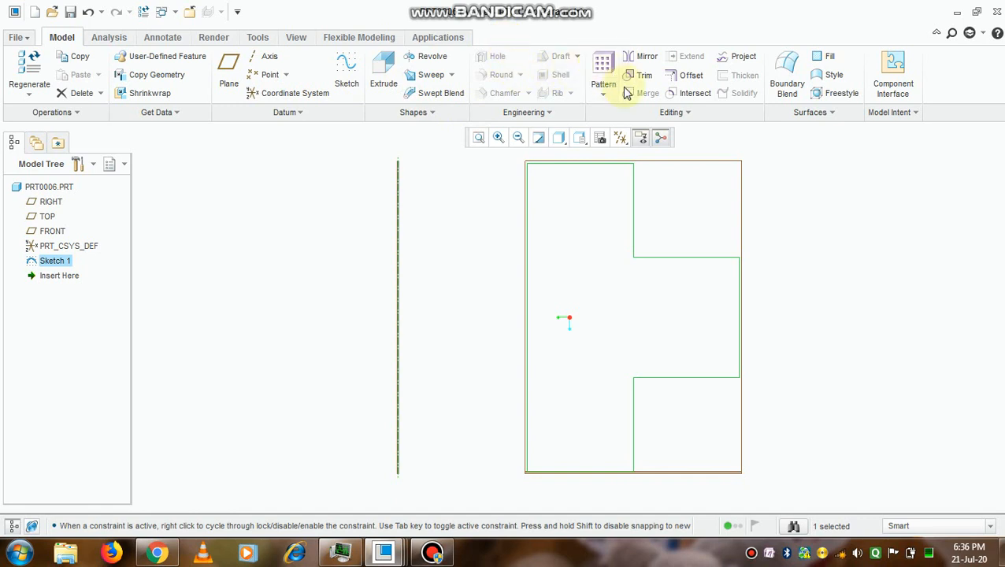
Revolve the stepped profile 360 degrees about its internal centerline as a solid.
left_click(431, 57)
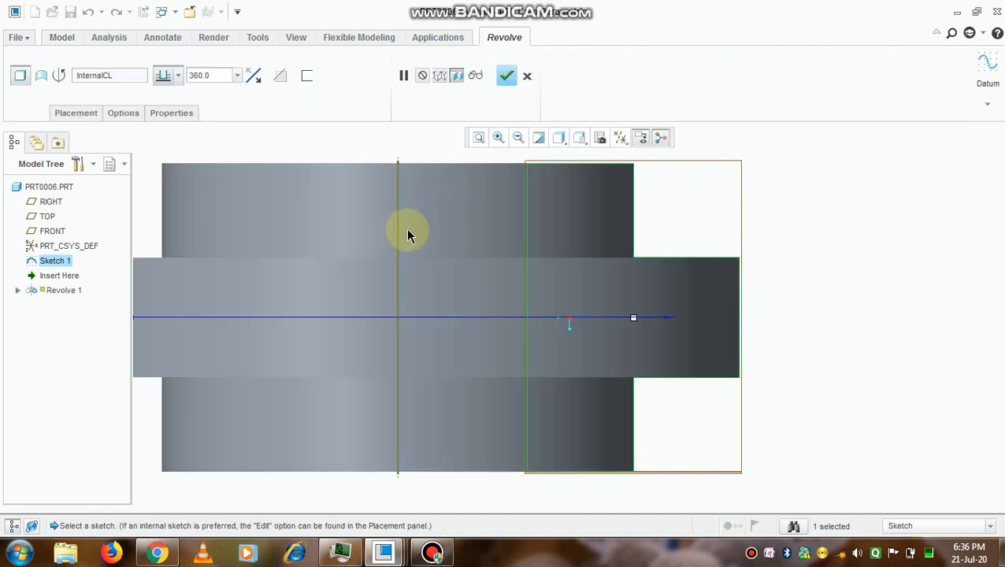
key("ctrl+d")
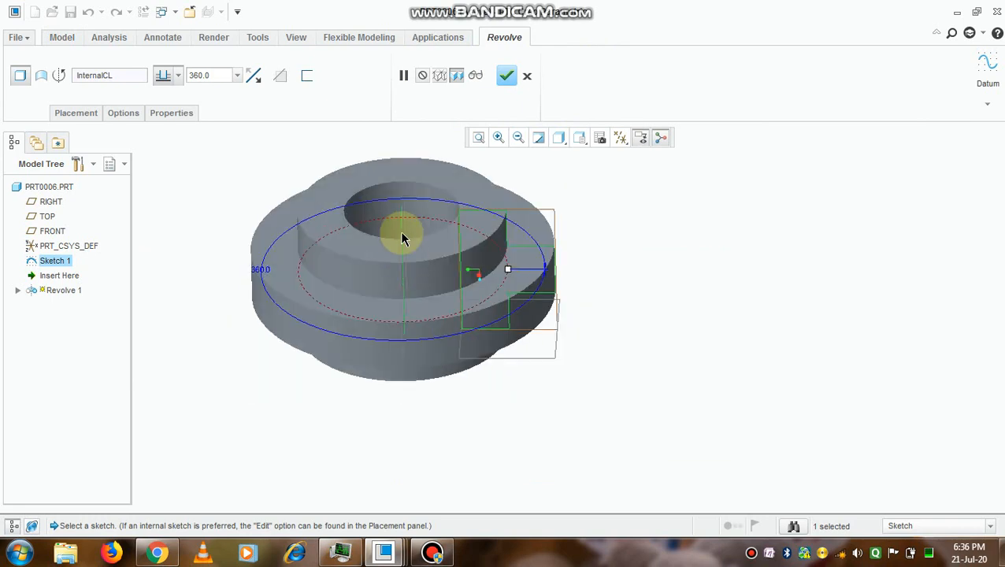
scroll(401, 238, "down", 3)
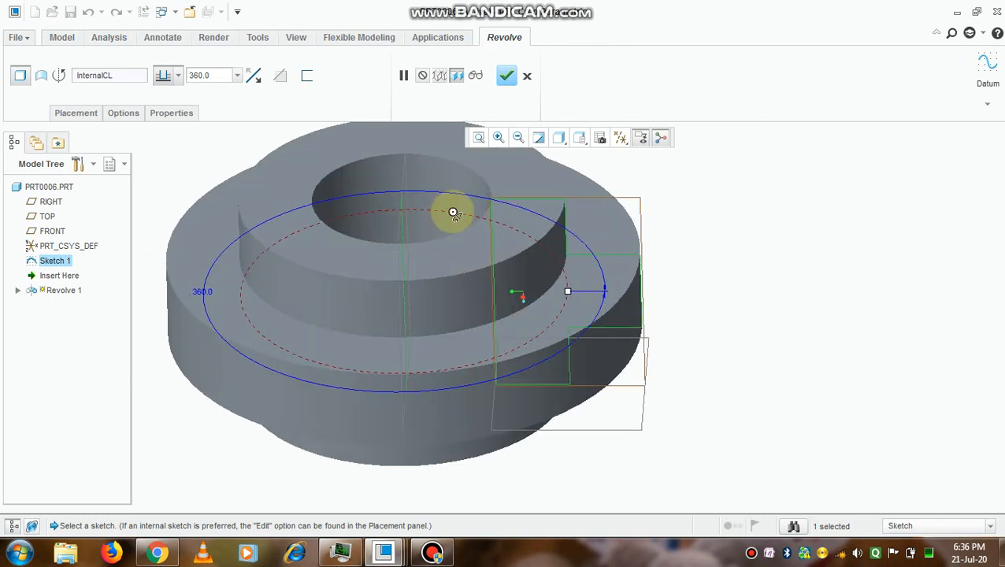
middle_click_drag(452, 213, 508, 268)
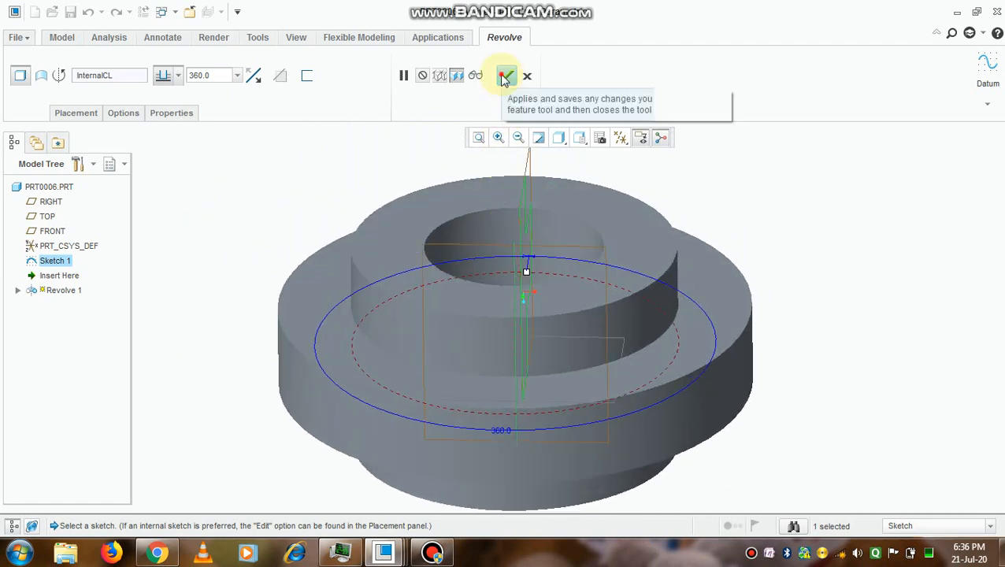
left_click(506, 77)
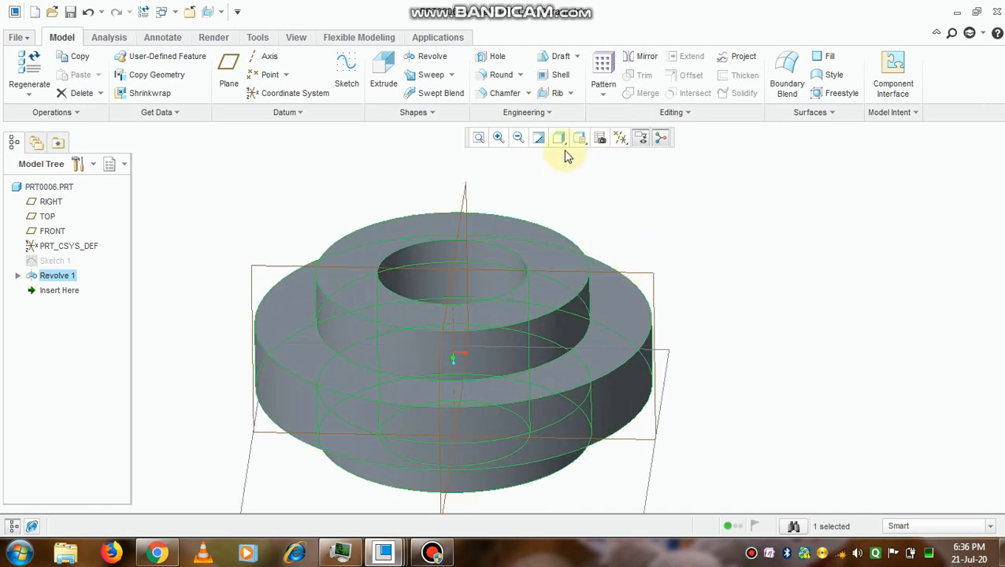
Try the Shading and Shading With Reflections display styles, and set the model display to Shading With Edges.
left_click(560, 140)
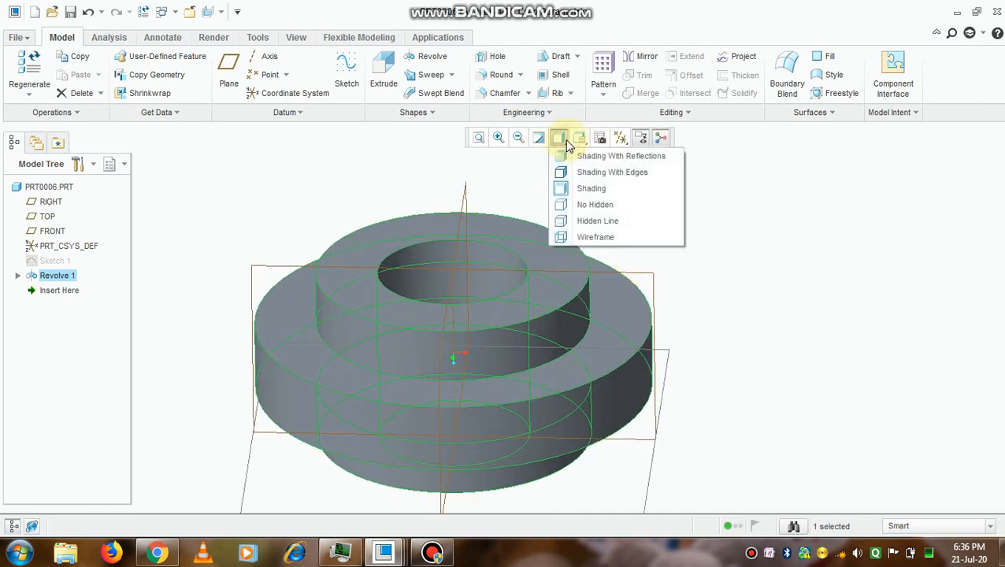
left_click(567, 188)
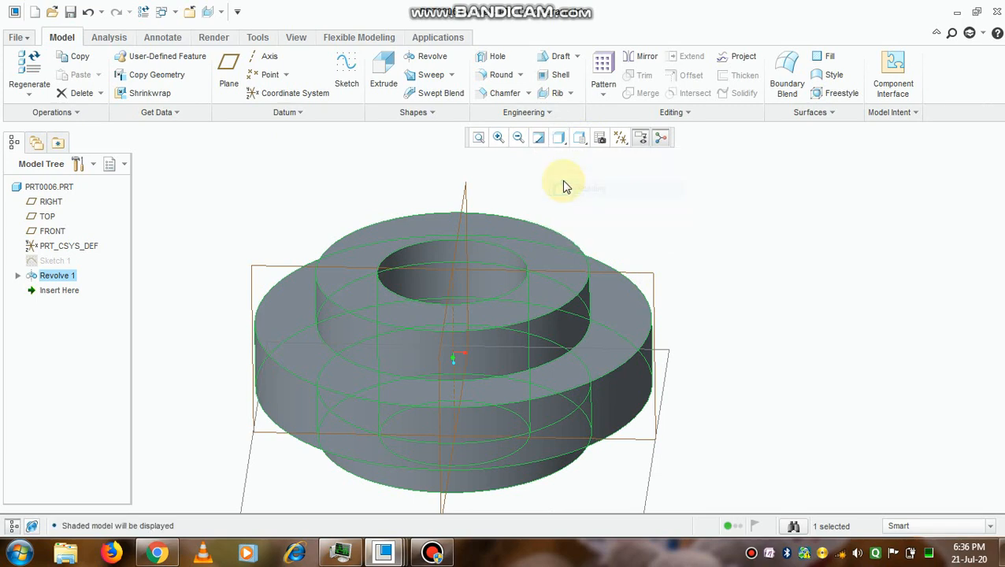
left_click(566, 144)
left_click(570, 155)
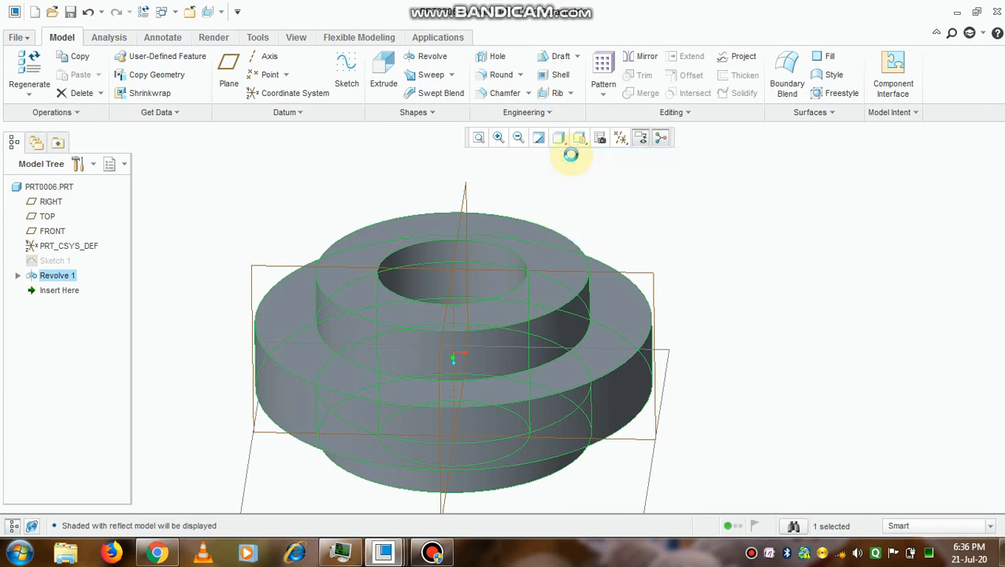
left_click(557, 143)
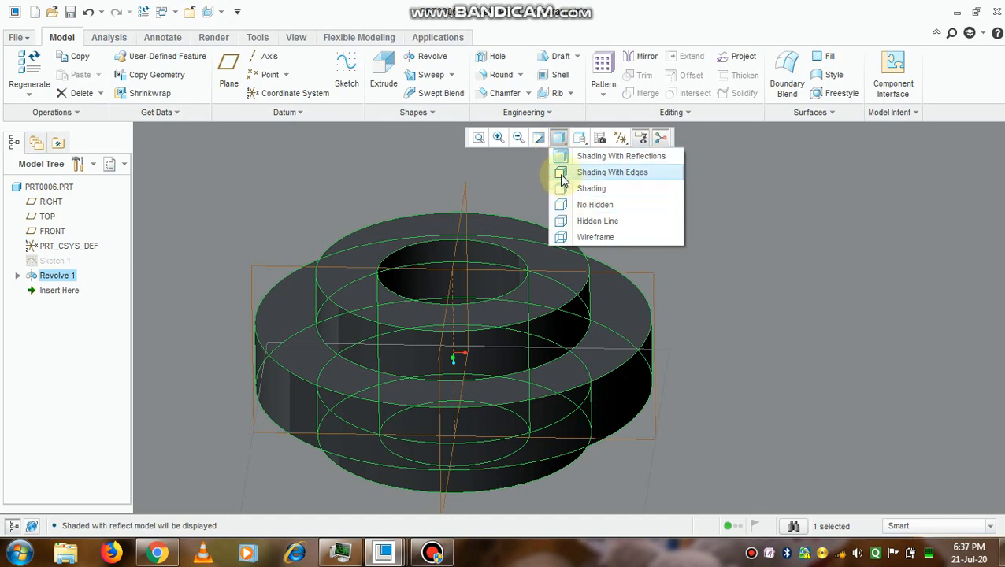
left_click(561, 171)
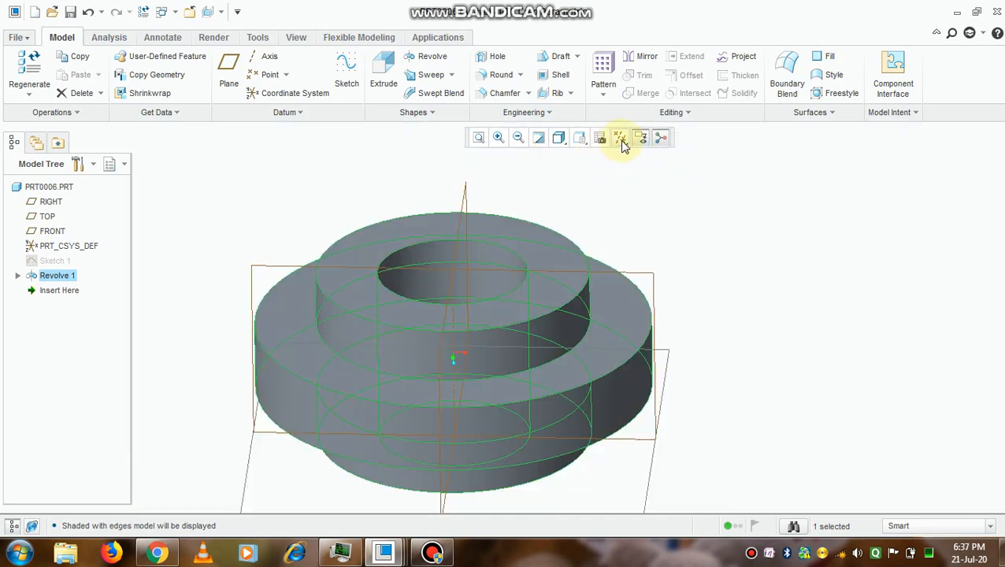
Hide all datum axes, points, coordinate systems and planes, and clear the selection of the revolved body.
left_click(620, 138)
left_click(621, 158)
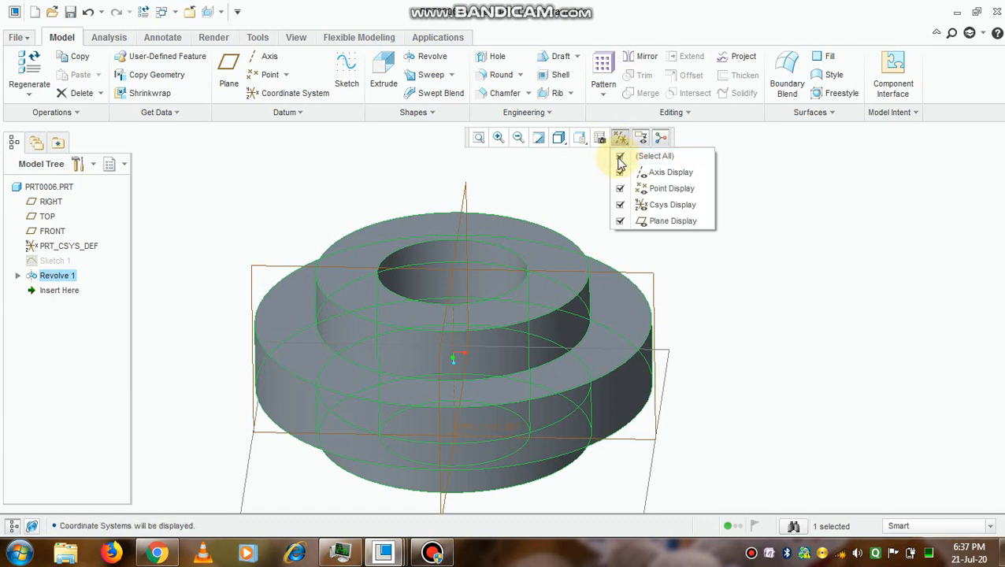
left_click(621, 157)
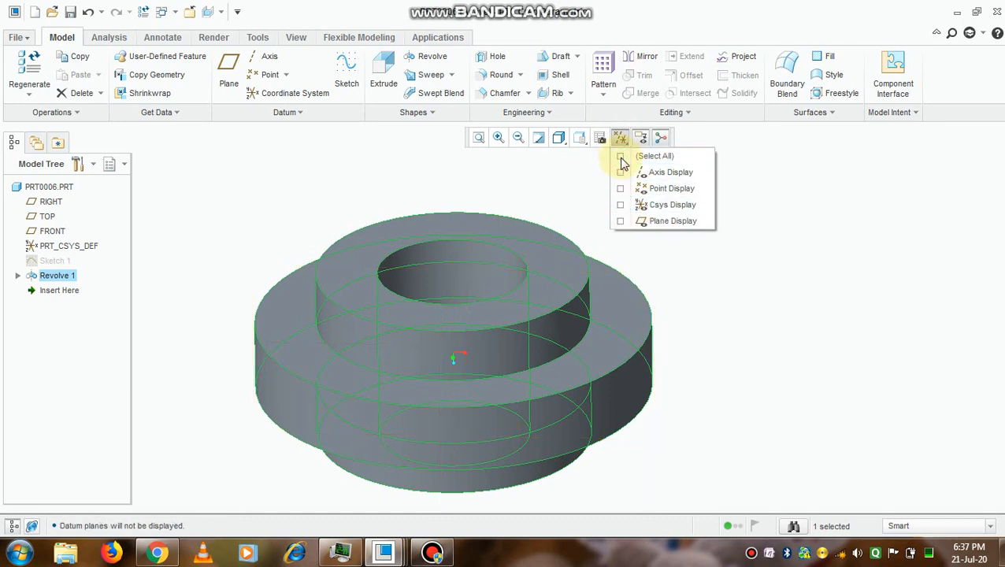
left_click(582, 335)
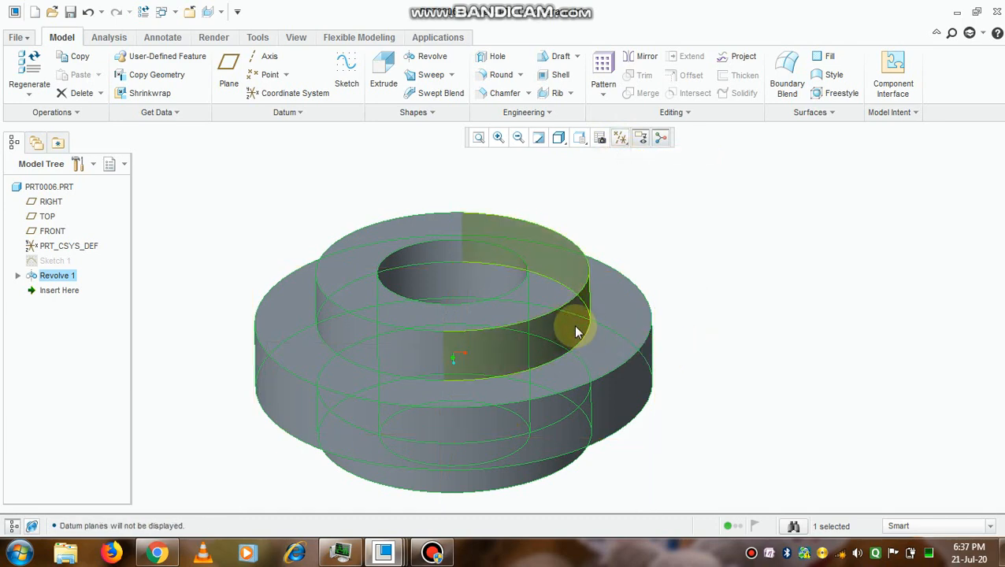
left_click(611, 333)
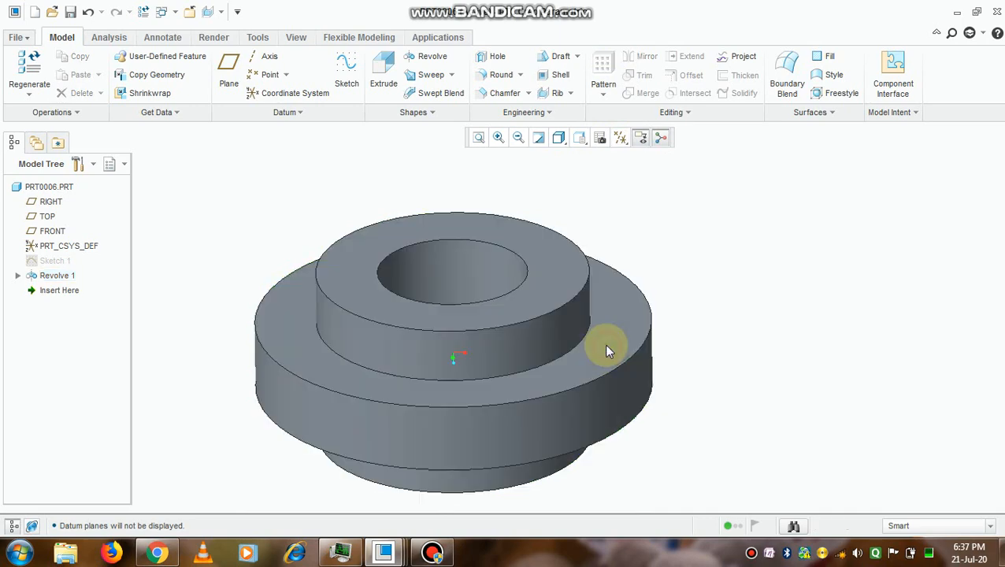
Examine the revolved solid's stepped faces and edges up close and from farther away.
left_click(604, 344)
scroll(610, 340, "down", 3)
scroll(618, 334, "up", 5)
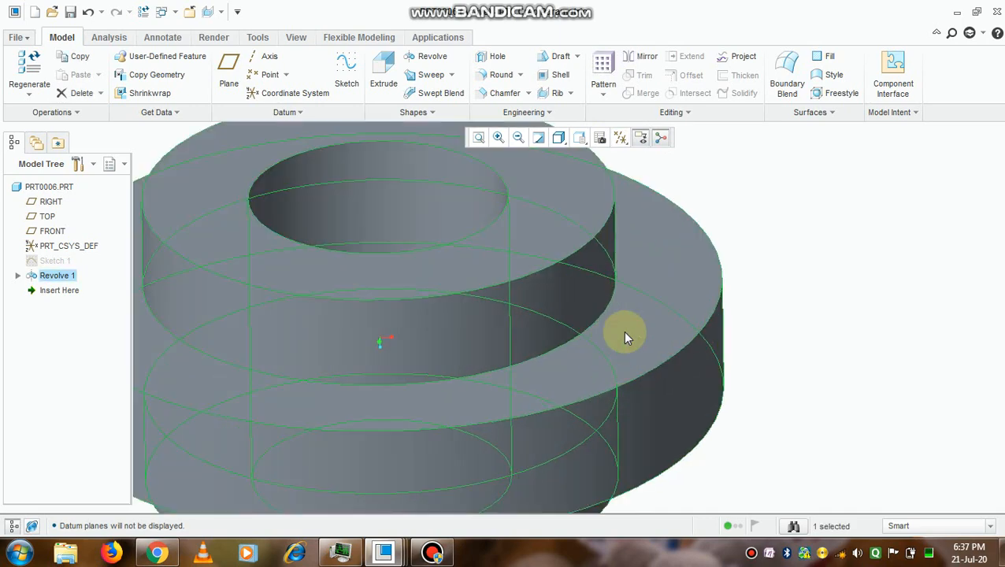
scroll(623, 331, "down", 5)
scroll(553, 360, "up", 4)
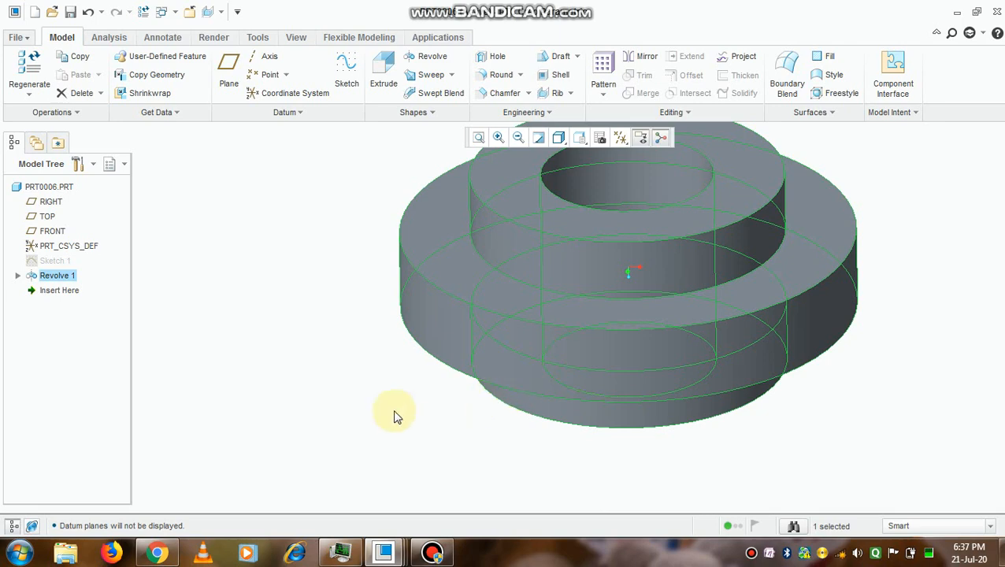
left_click(439, 331)
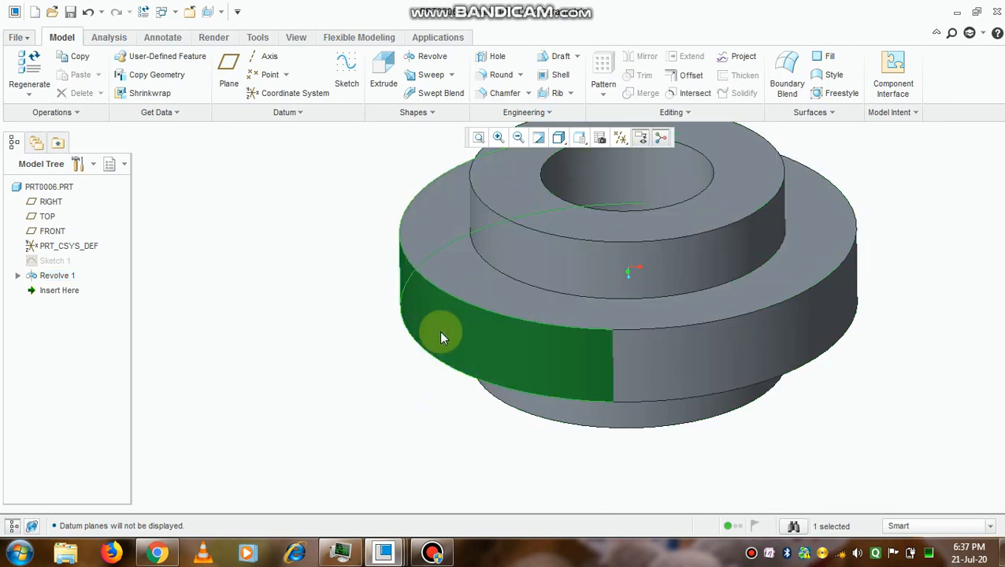
scroll(883, 328, "down", 3)
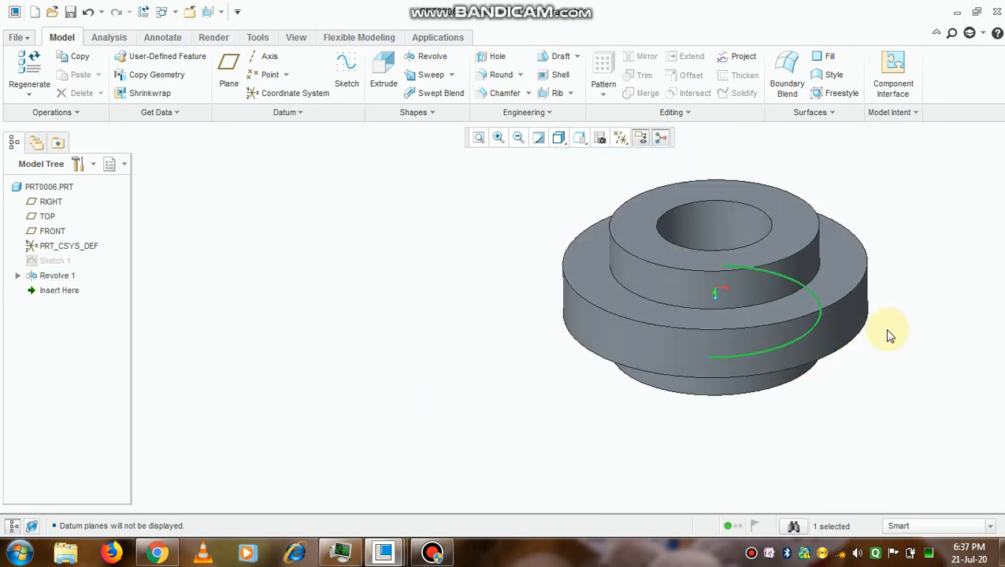
scroll(895, 309, "up", 3)
scroll(658, 285, "down", 3)
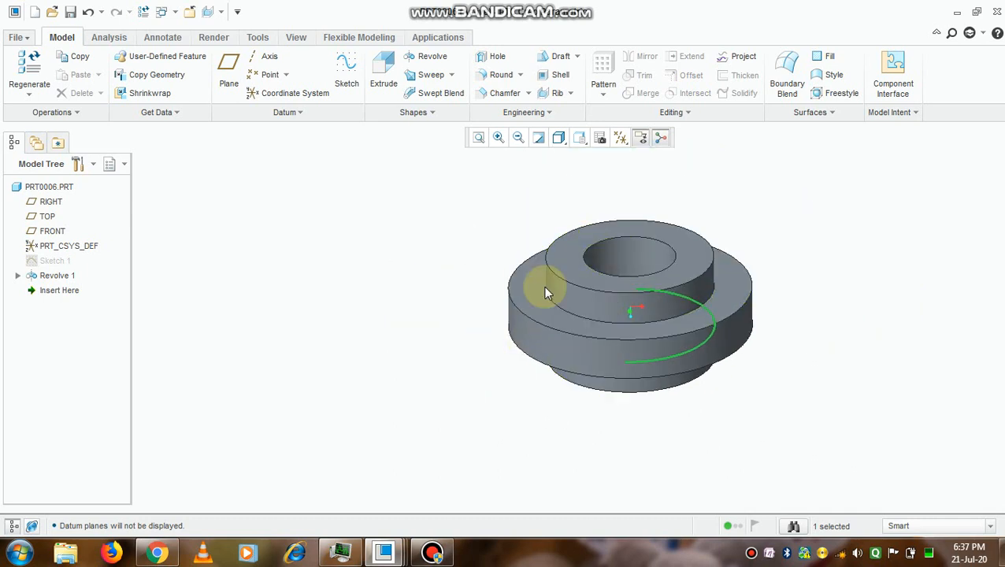
Redefine the revolve feature with a revolution angle of 270 degrees.
left_click(57, 275)
right_click(58, 276)
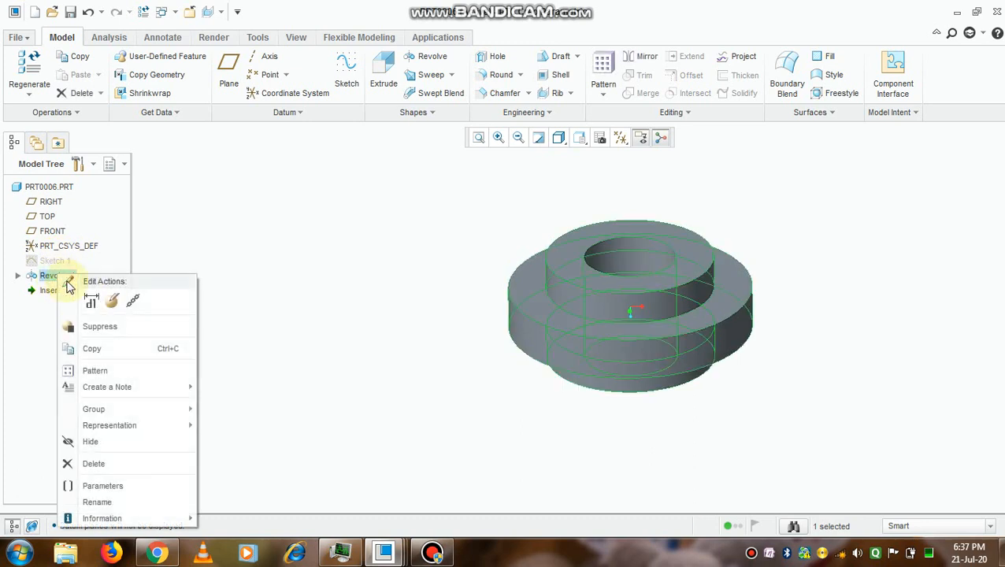
left_click(109, 302)
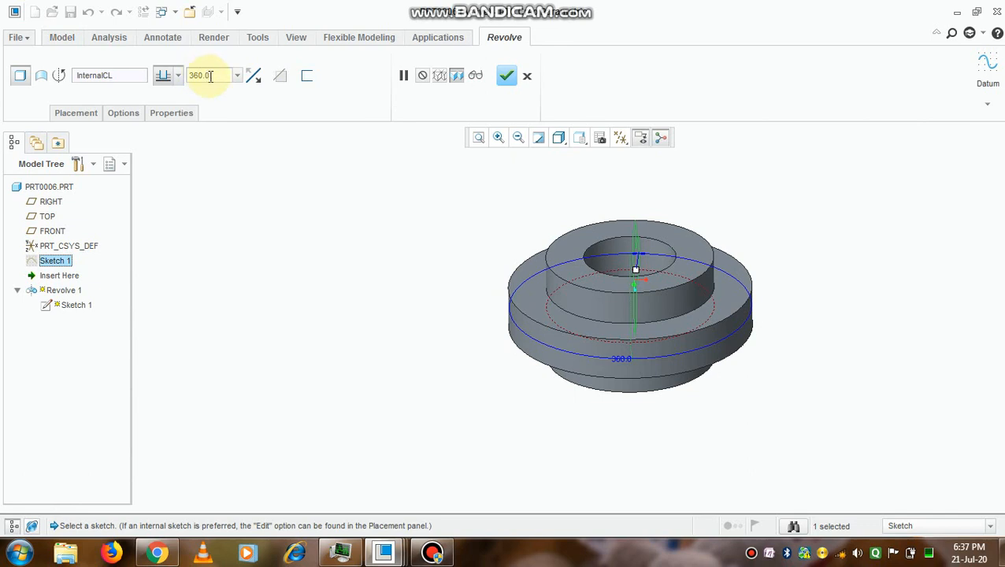
double_click(210, 76)
type("2")
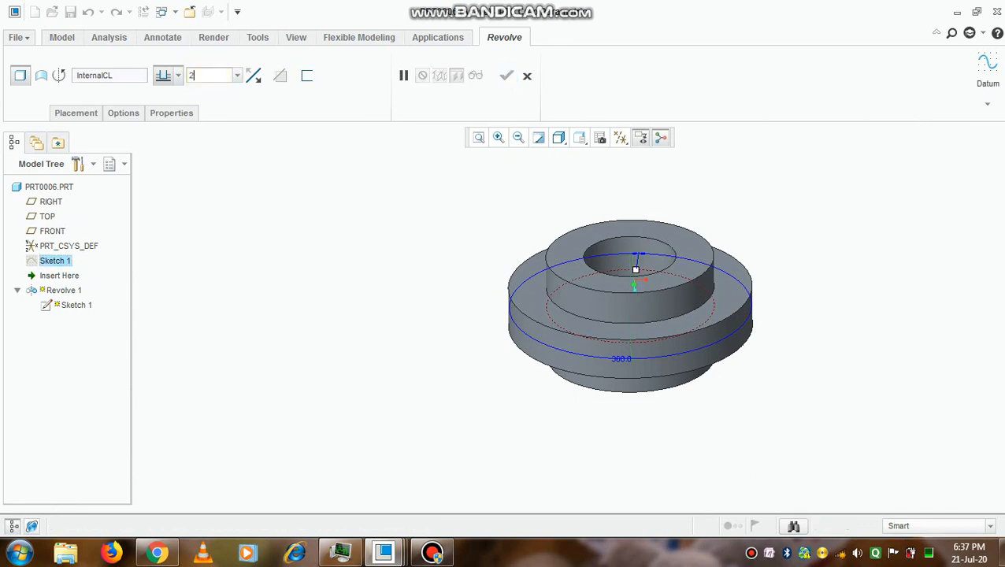
type("70")
key("Return")
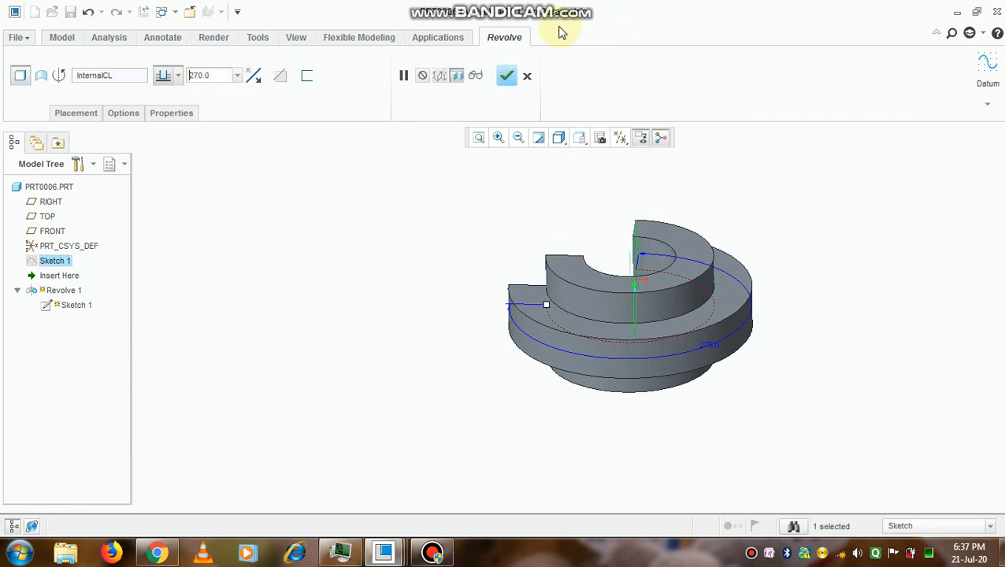
left_click(506, 78)
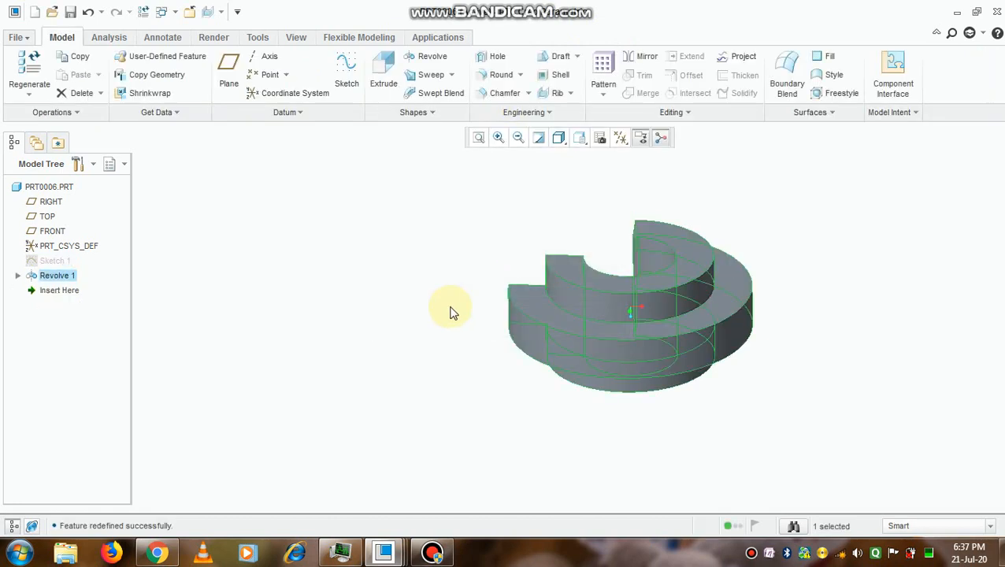
middle_click_drag(432, 346, 540, 387)
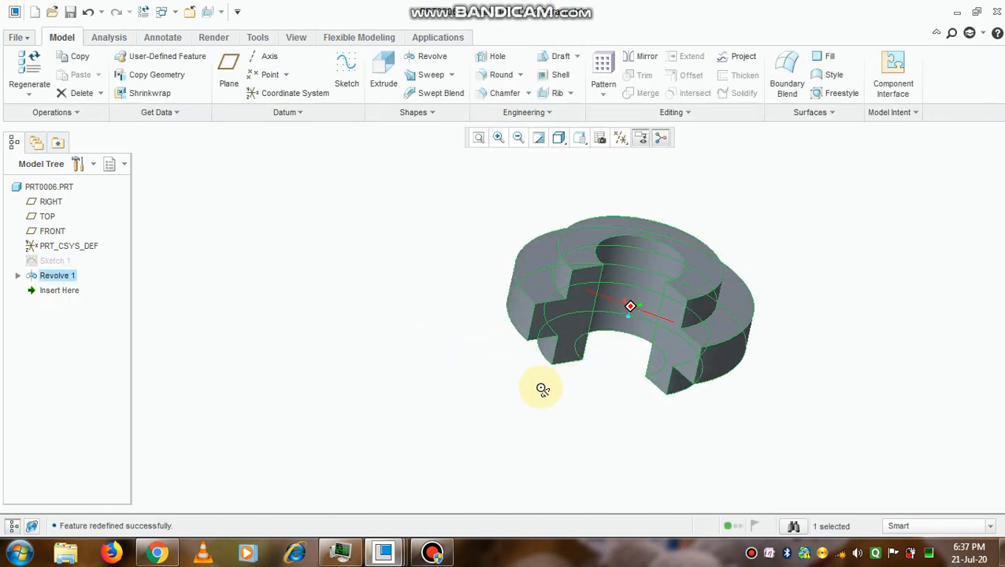
key("ctrl+d")
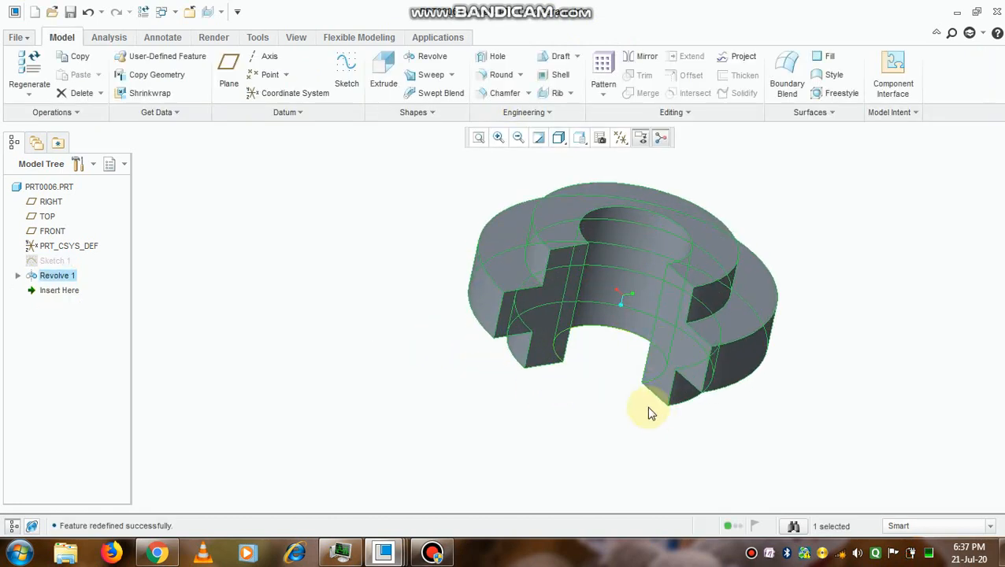
Select the flat, stepped end face of the partially revolved solid and examine its cross-section from several angles.
left_click(574, 276)
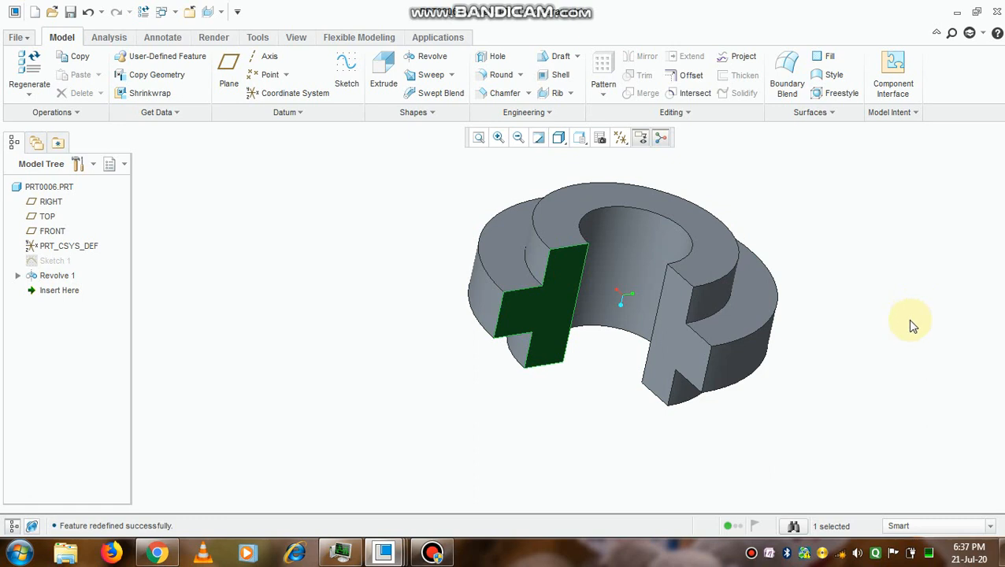
mouse_move(735, 317)
middle_mouse_down()
mouse_move(801, 289)
mouse_move(764, 296)
middle_mouse_up()
scroll(723, 291, "down", 3)
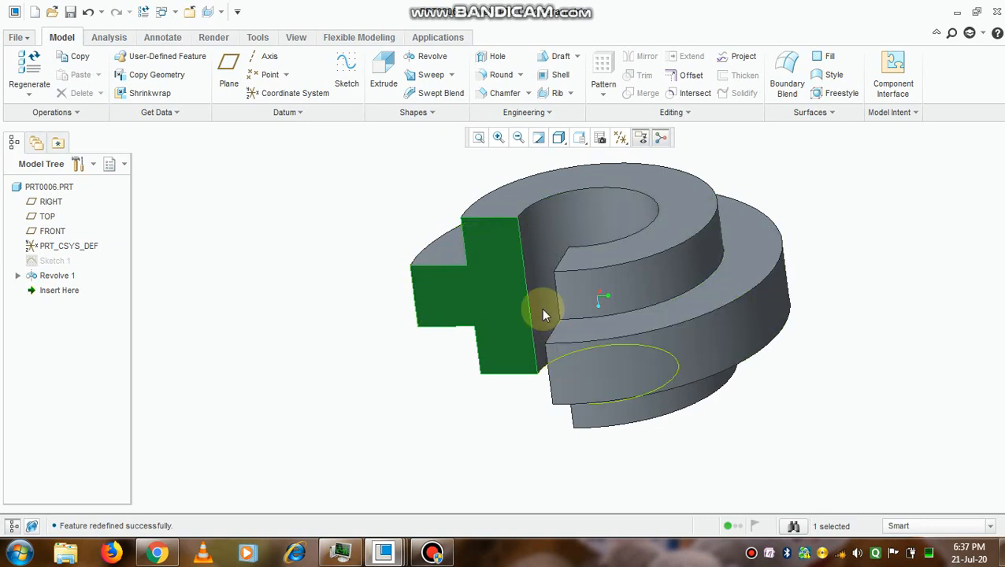
middle_click_drag(594, 266, 551, 246)
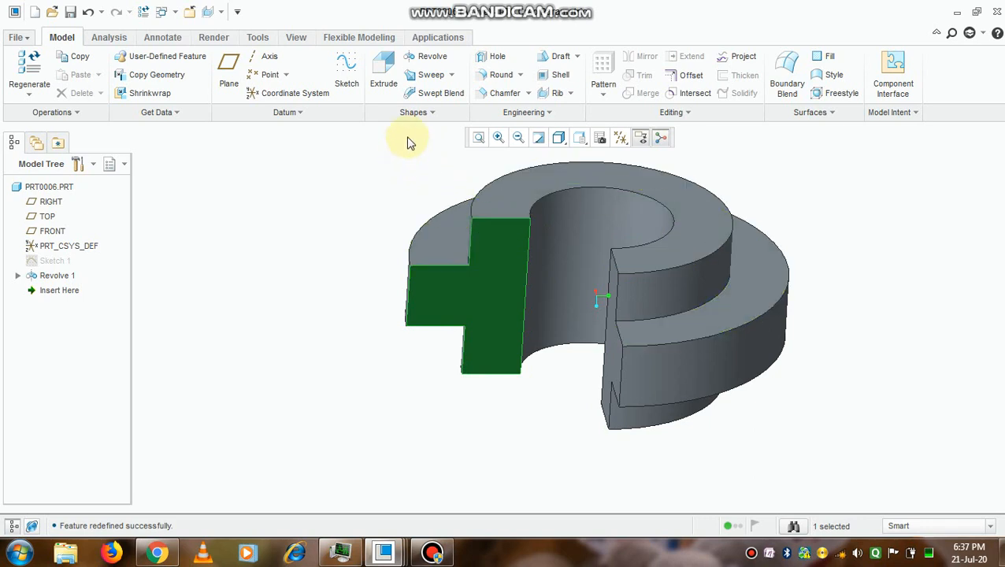
middle_click_drag(635, 307, 656, 313)
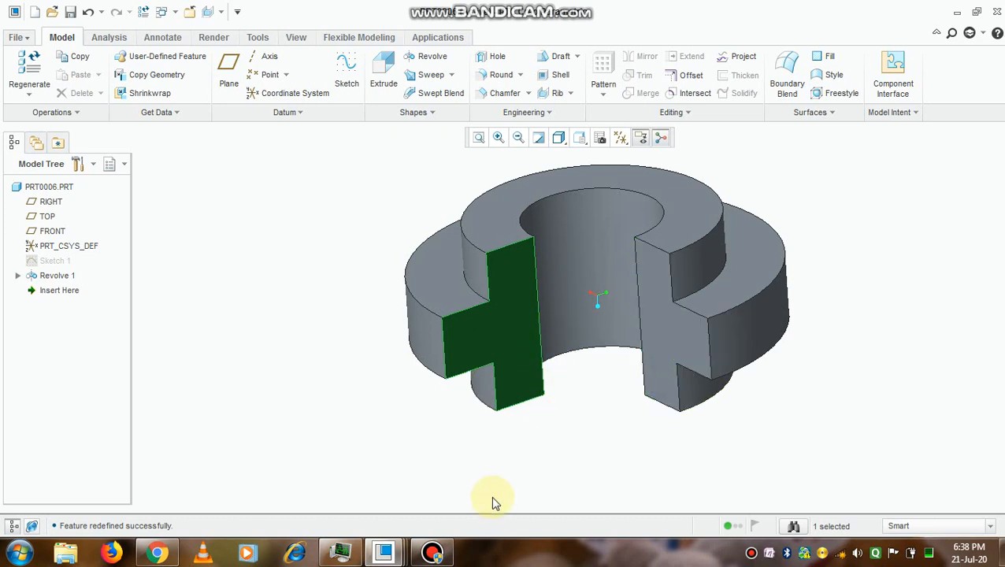
mouse_move(447, 550)
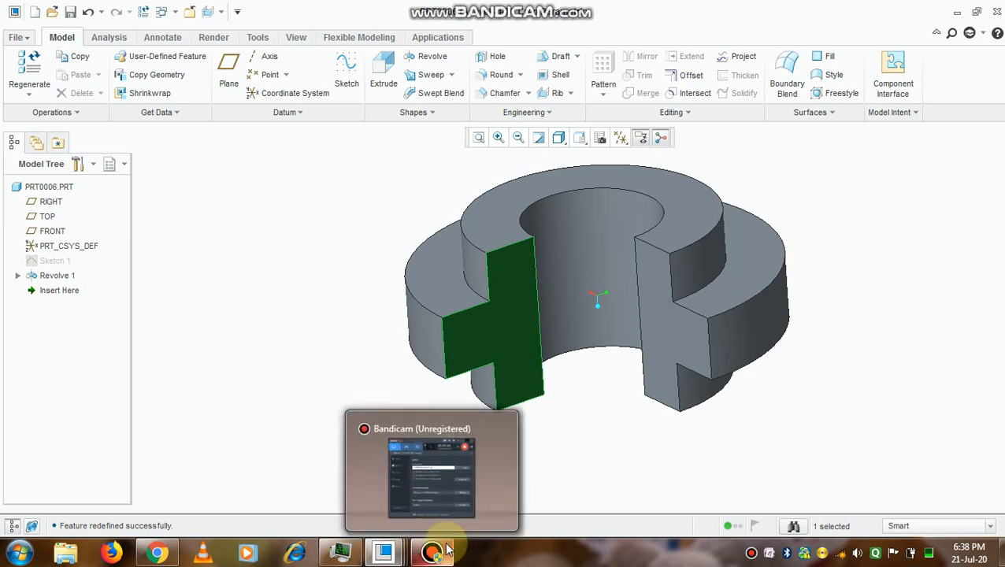
left_click(446, 550)
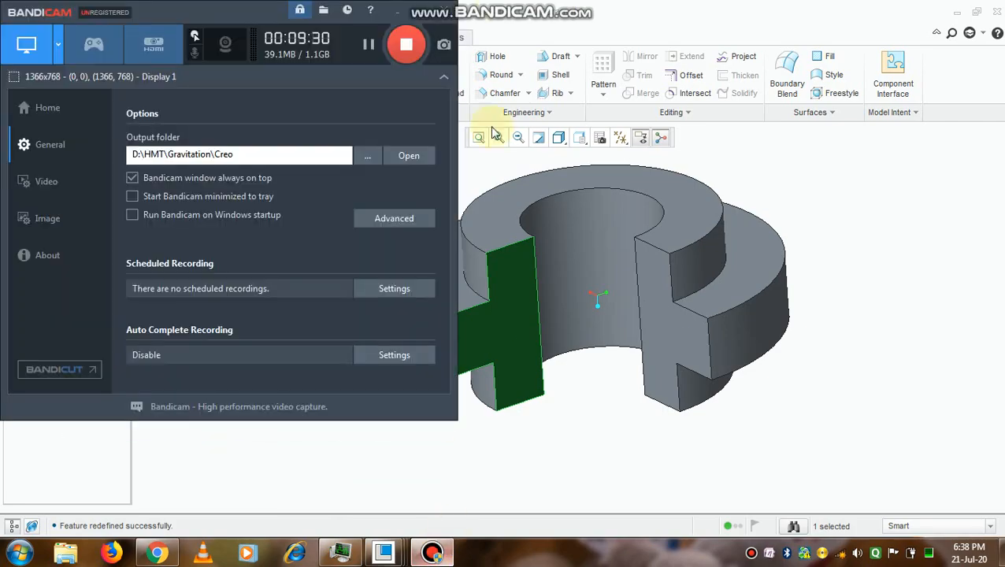